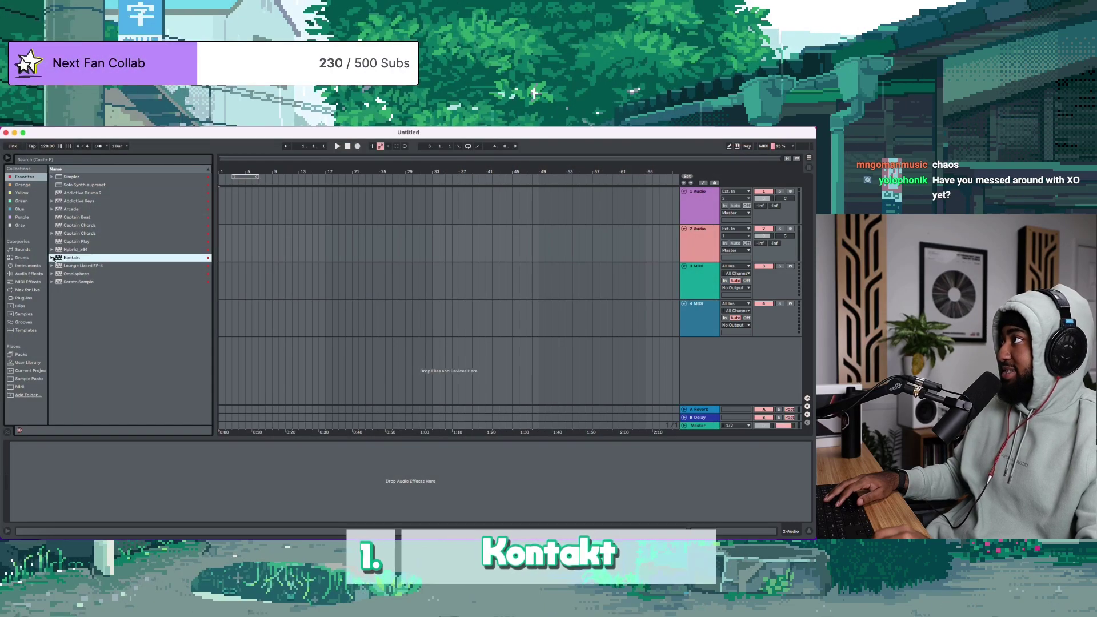
# Load Kontakt on a new track and open the NOIRE Felt piano instrument
pyautogui.doubleClick(69, 258)
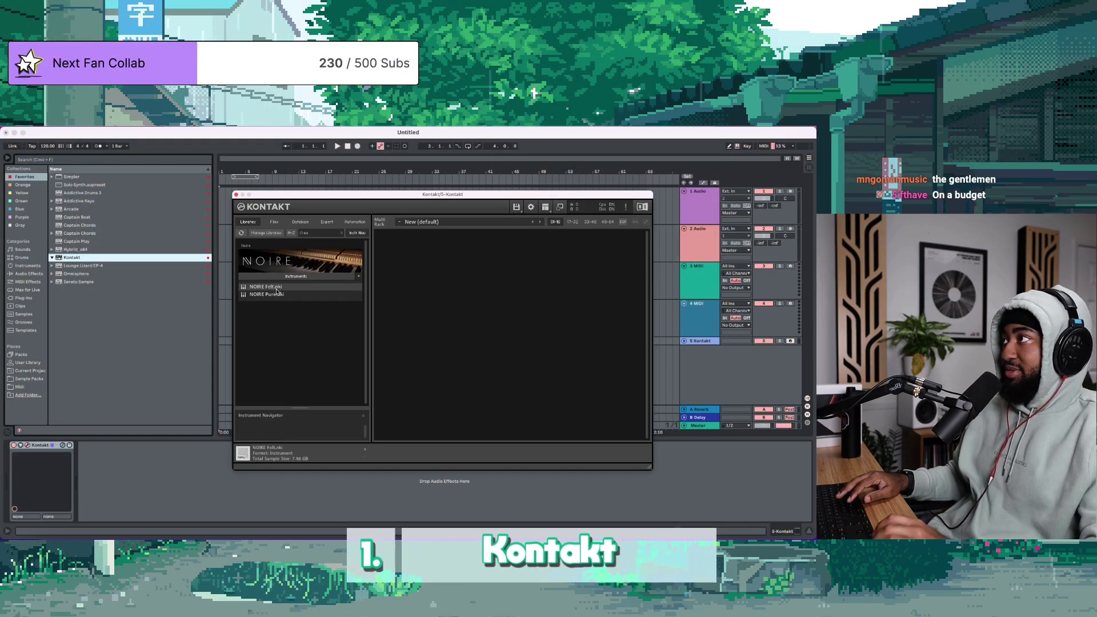
pyautogui.doubleClick(268, 286)
pyautogui.moveTo(514, 195); pyautogui.dragTo(296, 167)
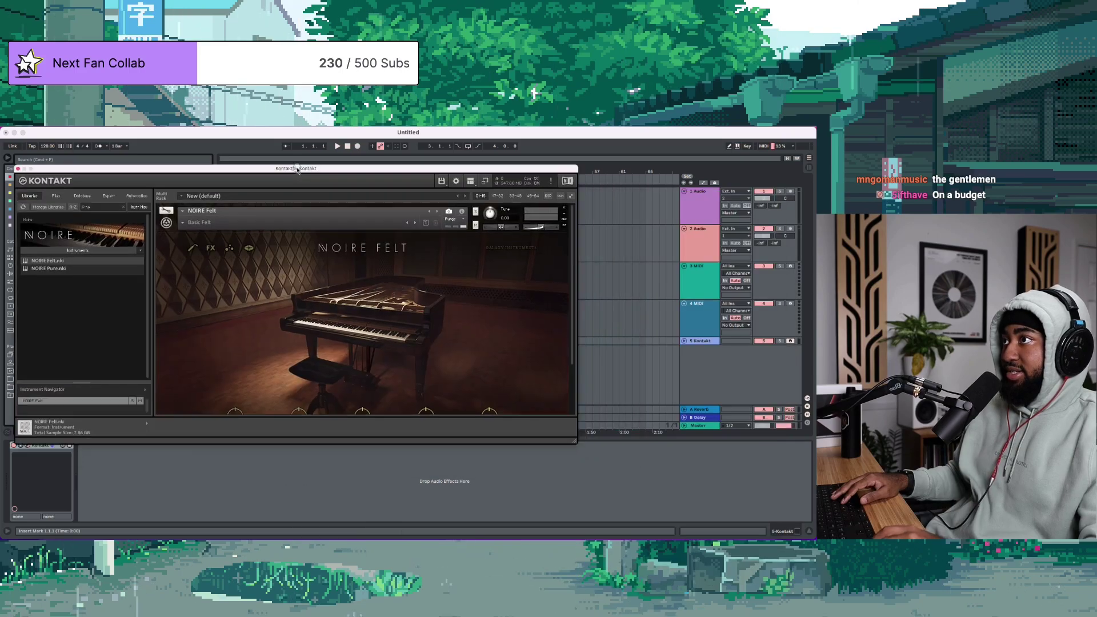
pyautogui.scroll(-3, 360, 300)
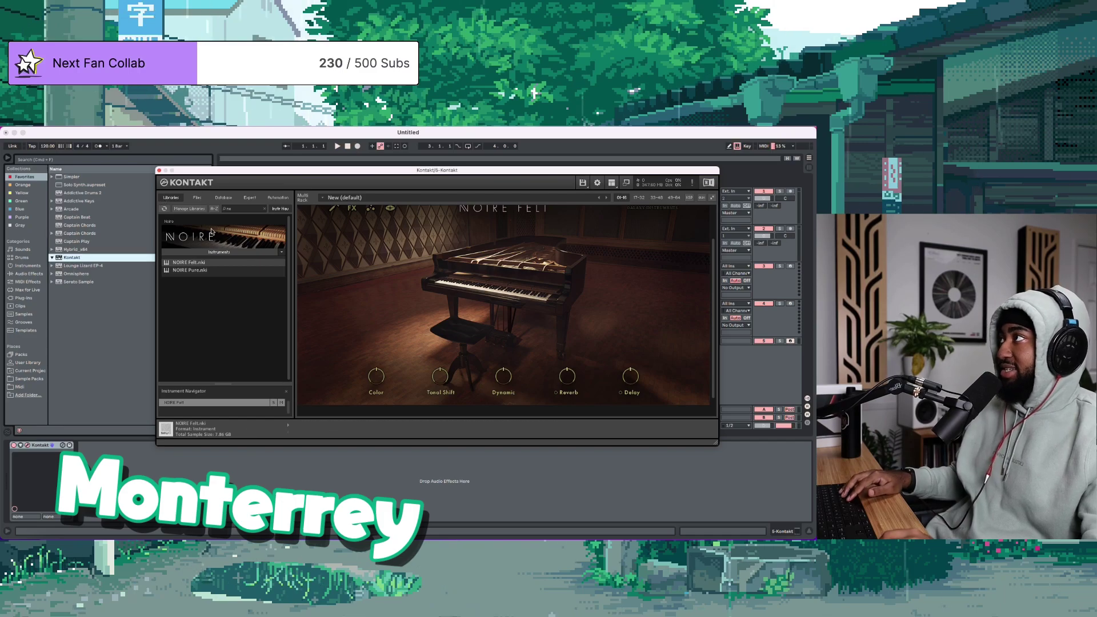
pyautogui.scroll(-5, 229, 300)
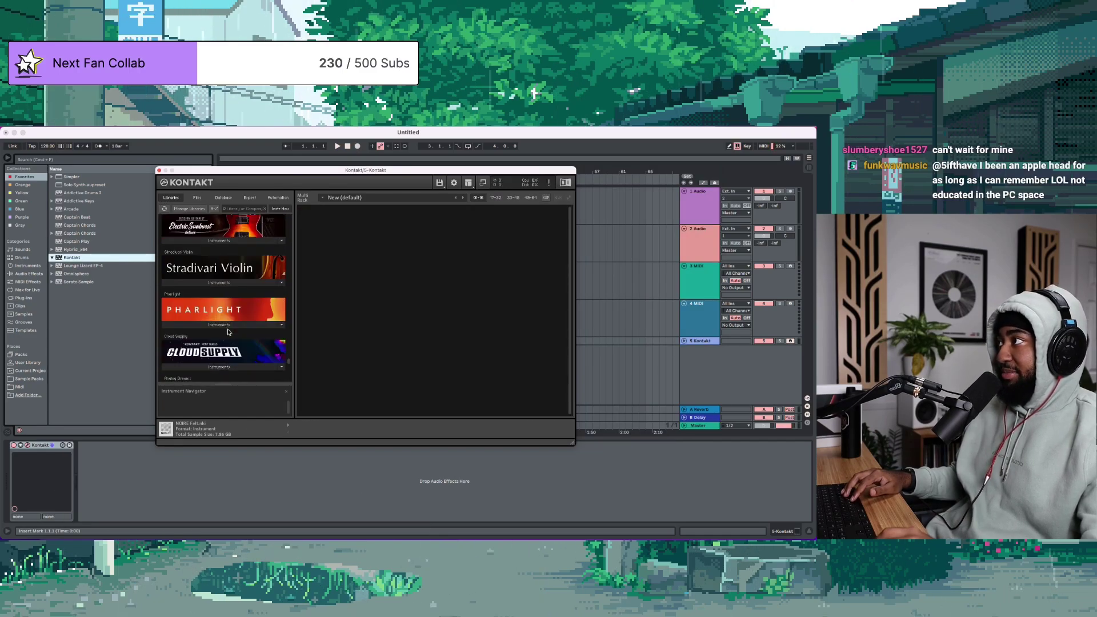
pyautogui.scroll(-3, 228, 332)
pyautogui.scroll(2, 228, 332)
pyautogui.scroll(2, 228, 331)
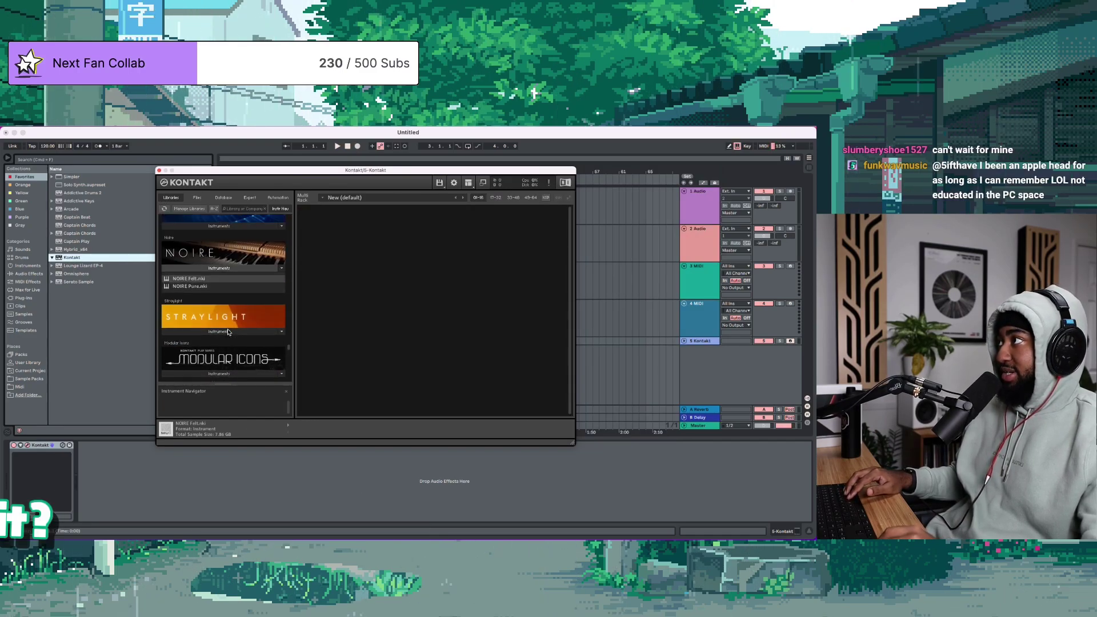
pyautogui.scroll(2, 228, 332)
pyautogui.scroll(-4, 228, 331)
pyautogui.scroll(-4, 228, 331)
pyautogui.scroll(-3, 228, 332)
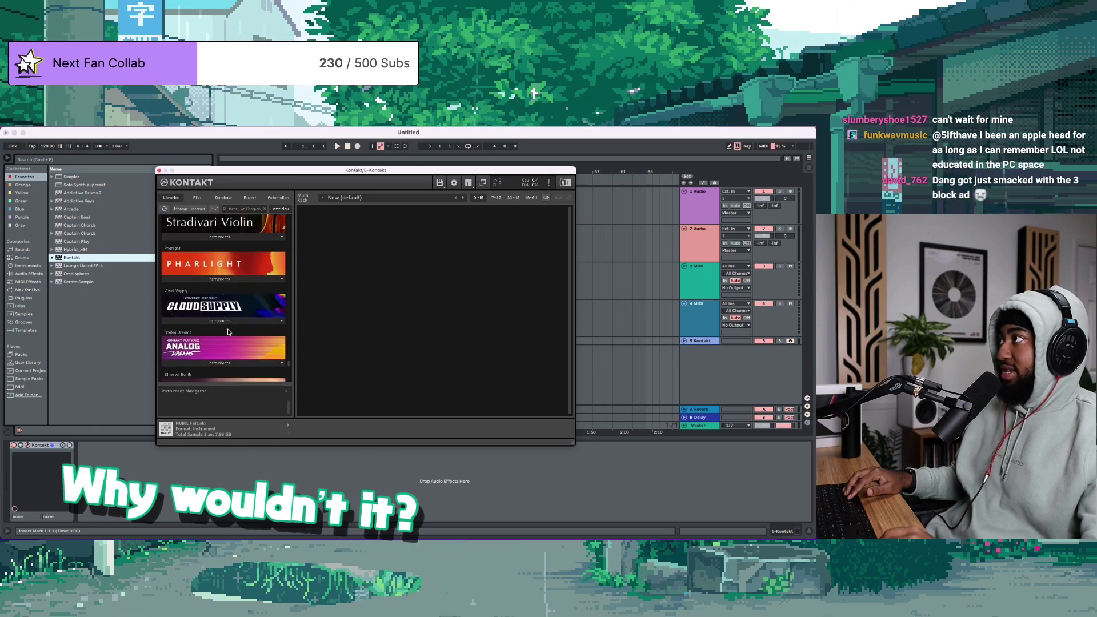
pyautogui.scroll(-3, 228, 332)
pyautogui.scroll(1, 228, 333)
pyautogui.click(218, 317)
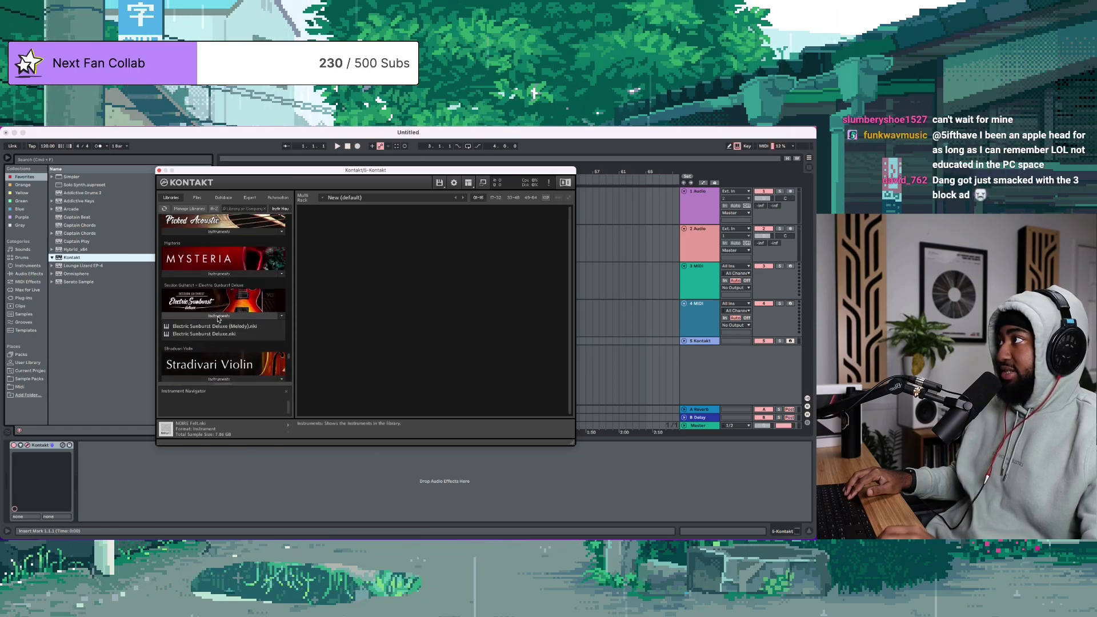
pyautogui.doubleClick(209, 334)
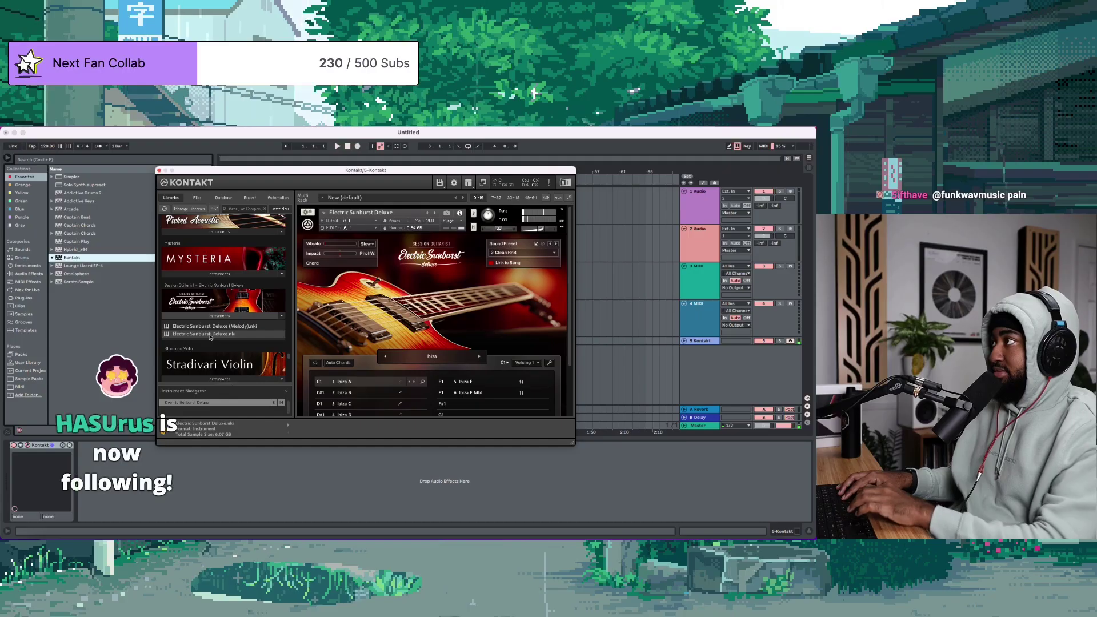
pyautogui.click(563, 212)
pyautogui.scroll(-2, 223, 326)
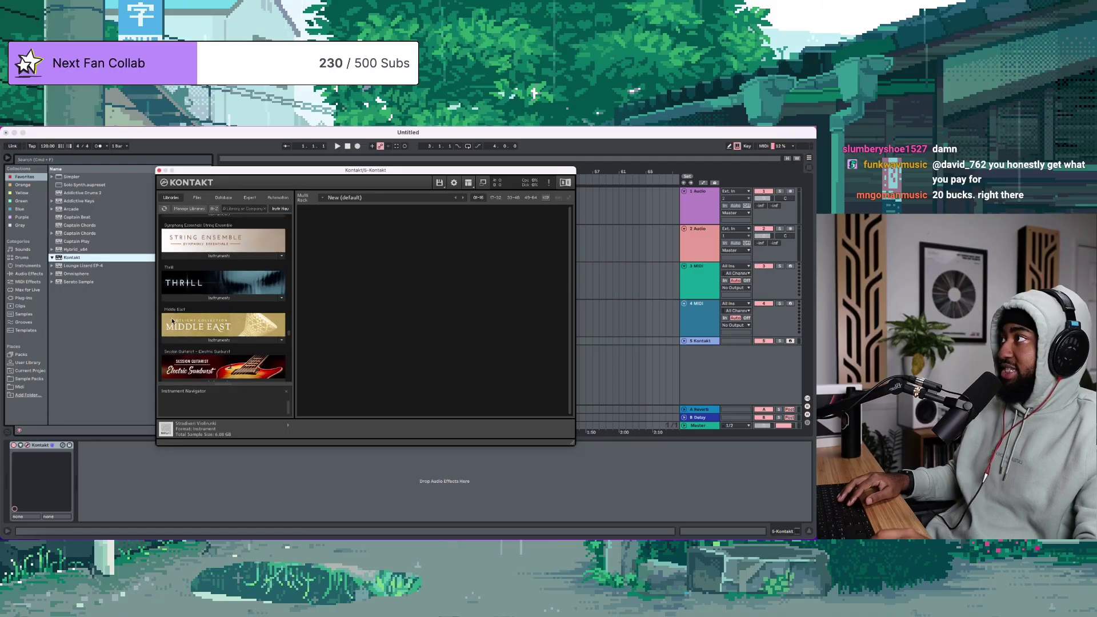
pyautogui.scroll(-5, 223, 300)
pyautogui.scroll(-5, 222, 300)
pyautogui.scroll(-5, 223, 301)
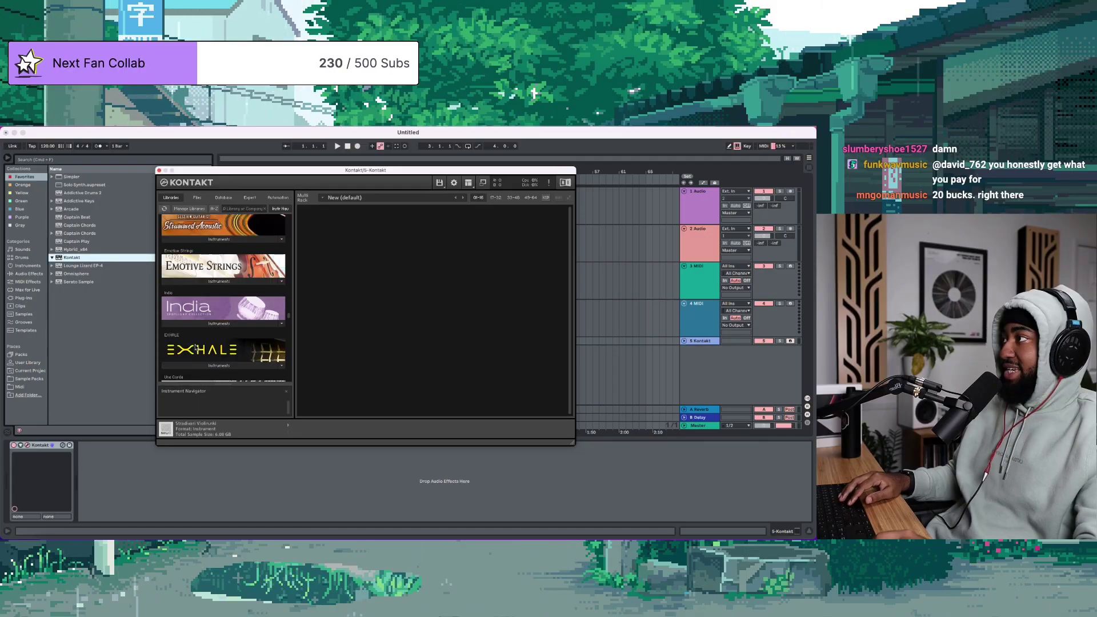
# Load EXHALE in Kontakt, advance two presets confirming each change, and close Kontakt
pyautogui.doubleClick(221, 369)
pyautogui.click(478, 245)
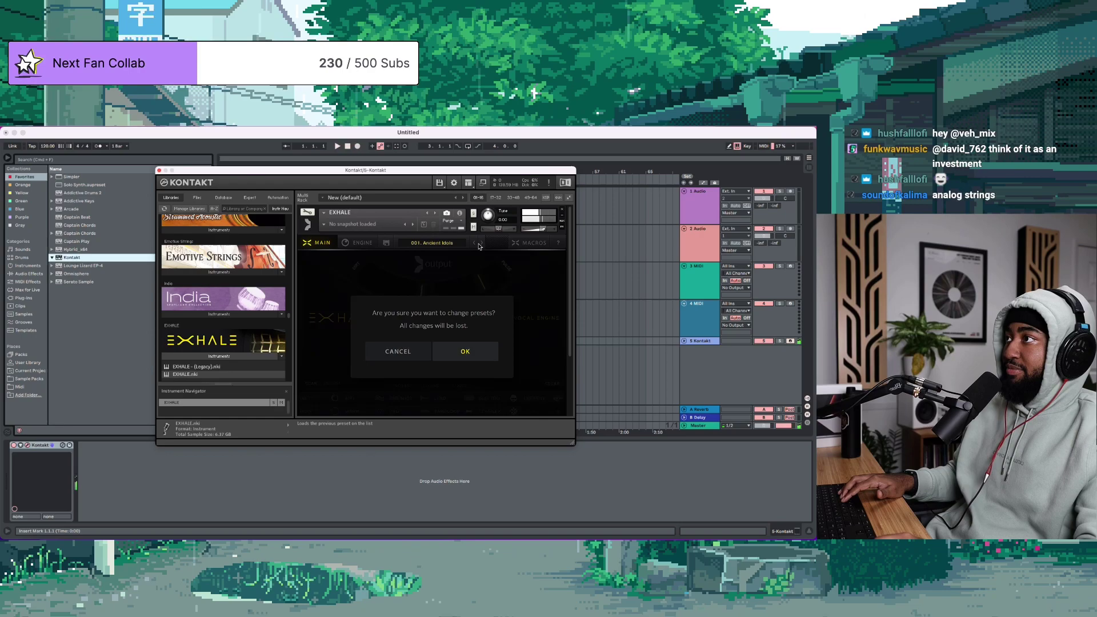
pyautogui.click(465, 351)
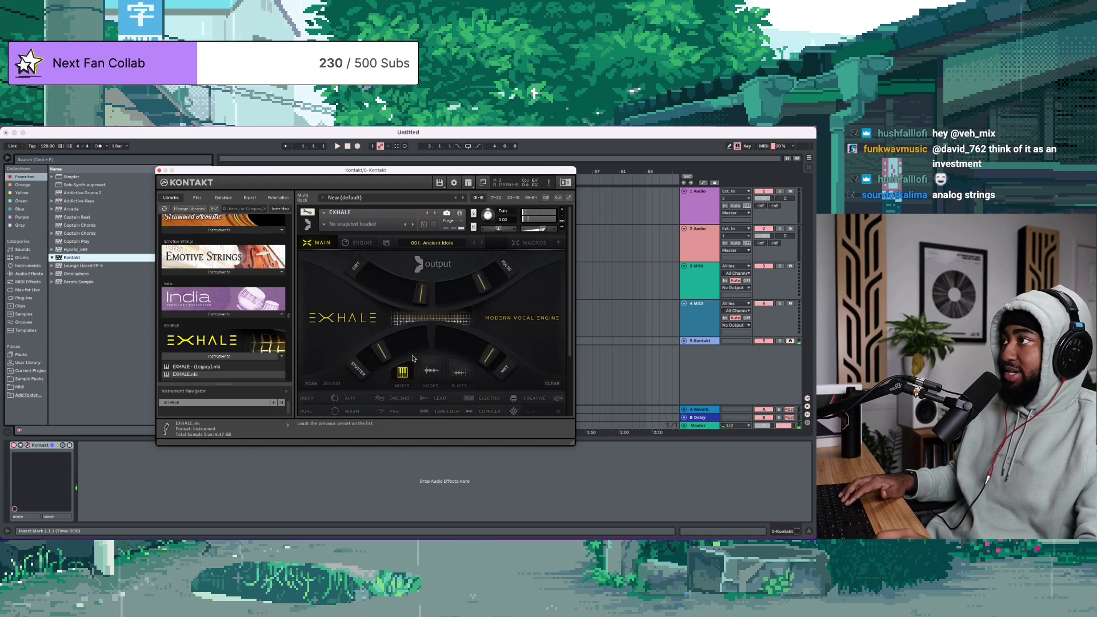
pyautogui.click(482, 245)
pyautogui.click(466, 352)
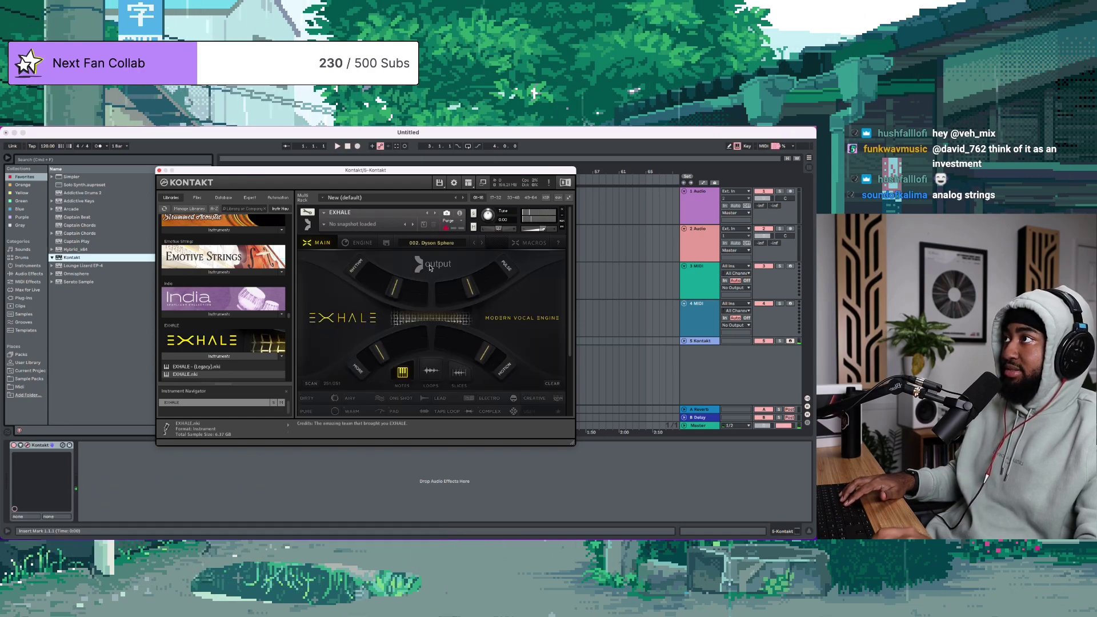
pyautogui.press('Escape')
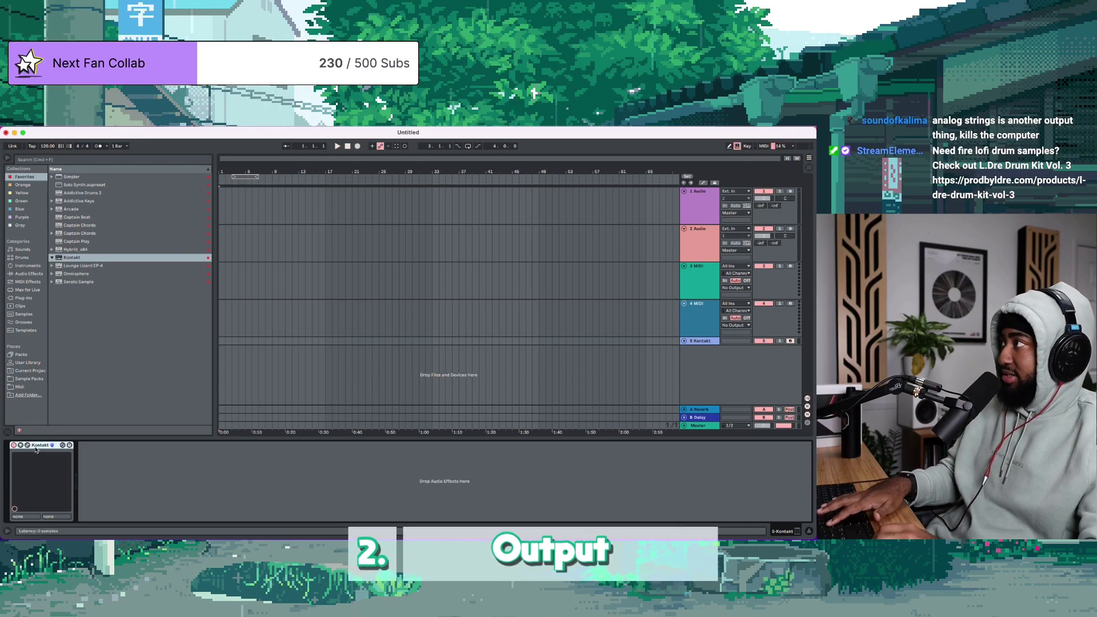
# Swap Kontakt for Arcade, audition the Critical kit, then choose Hybrid's 01 Soft Soul Bass preset
pyautogui.press('Delete')
pyautogui.doubleClick(73, 249)
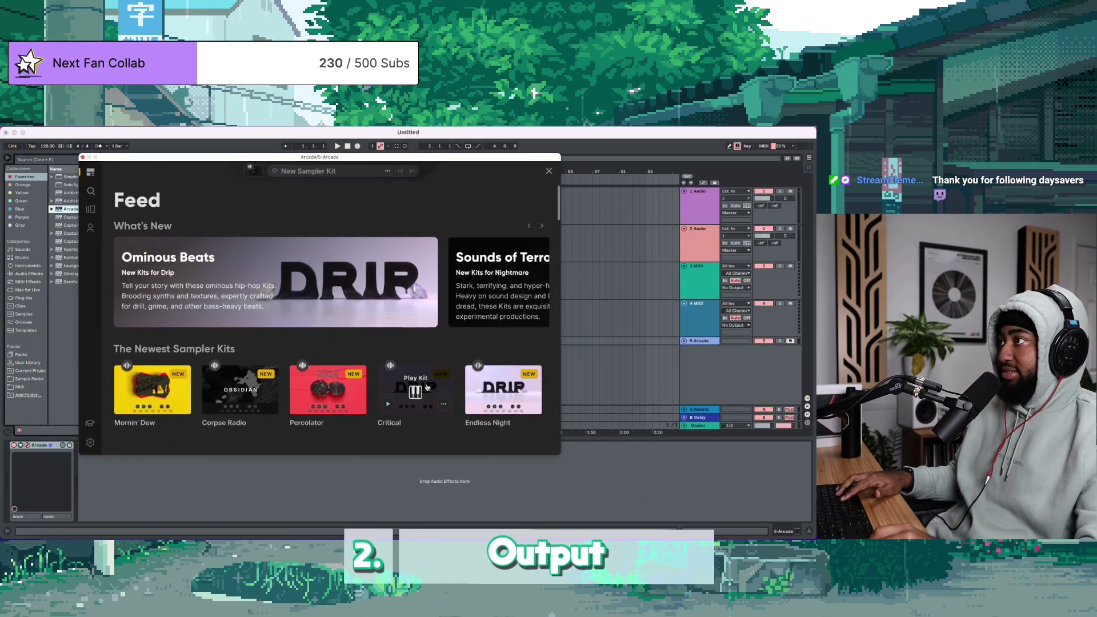
pyautogui.click(416, 391)
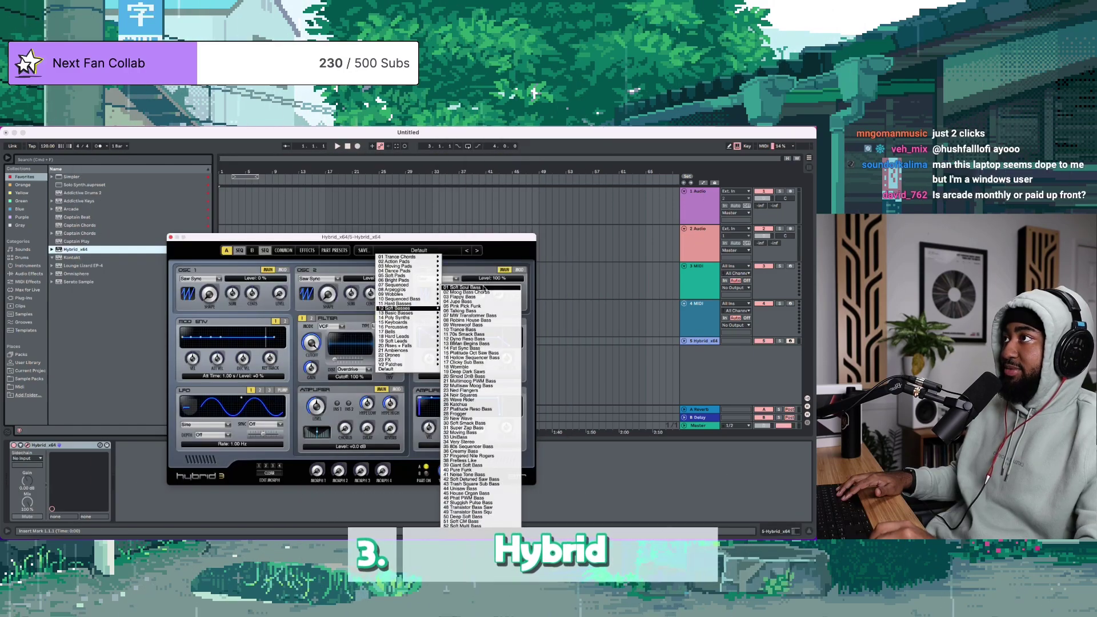
pyautogui.click(484, 287)
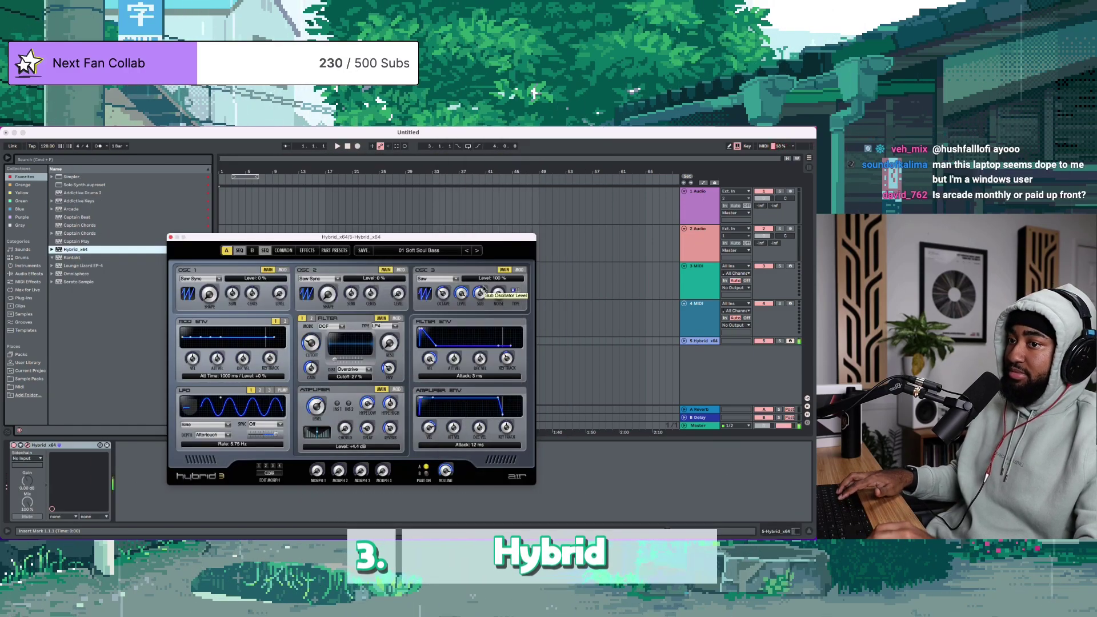
# Close the Hybrid window and switch the browser to another collection
pyautogui.click(171, 240)
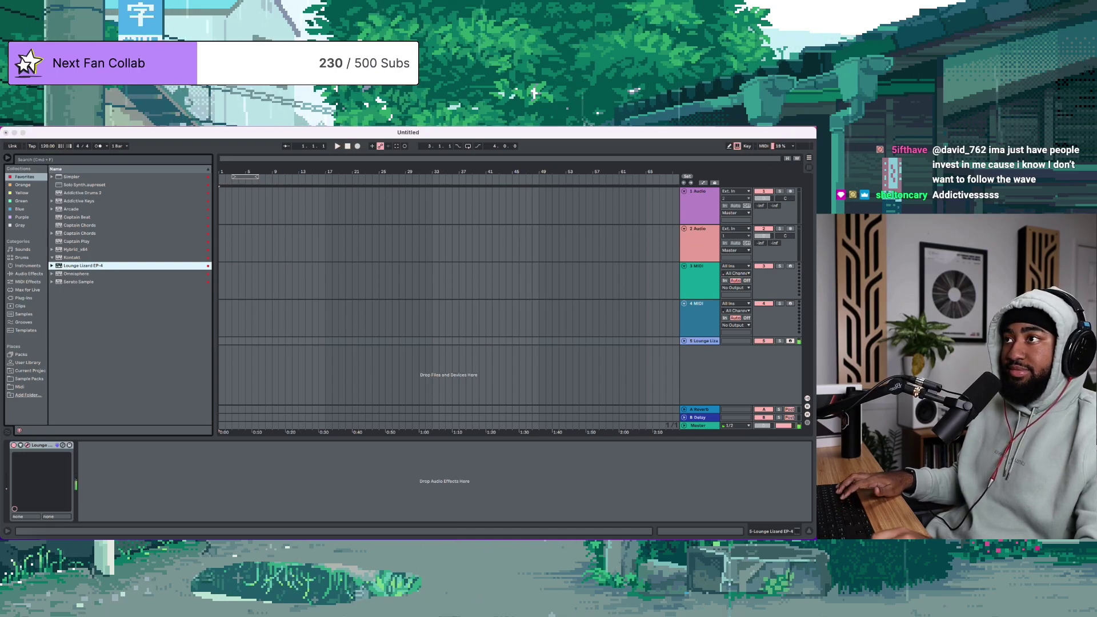
pyautogui.click(22, 184)
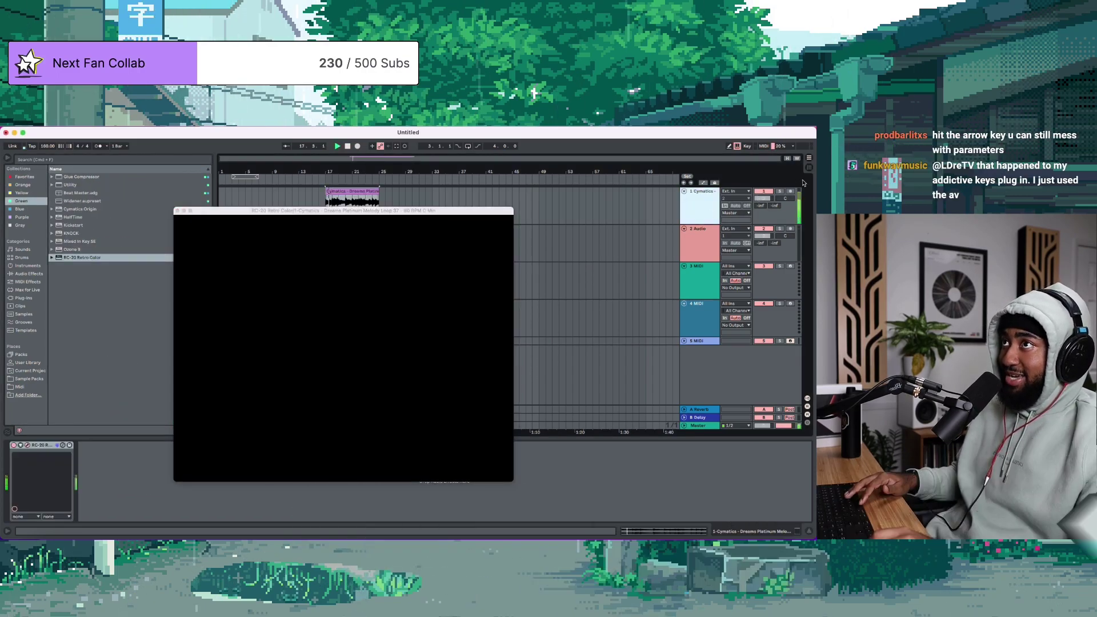
# Close the blank RC-20 window and set track 1's automation device to RC-20 Retro Color
pyautogui.click(352, 192)
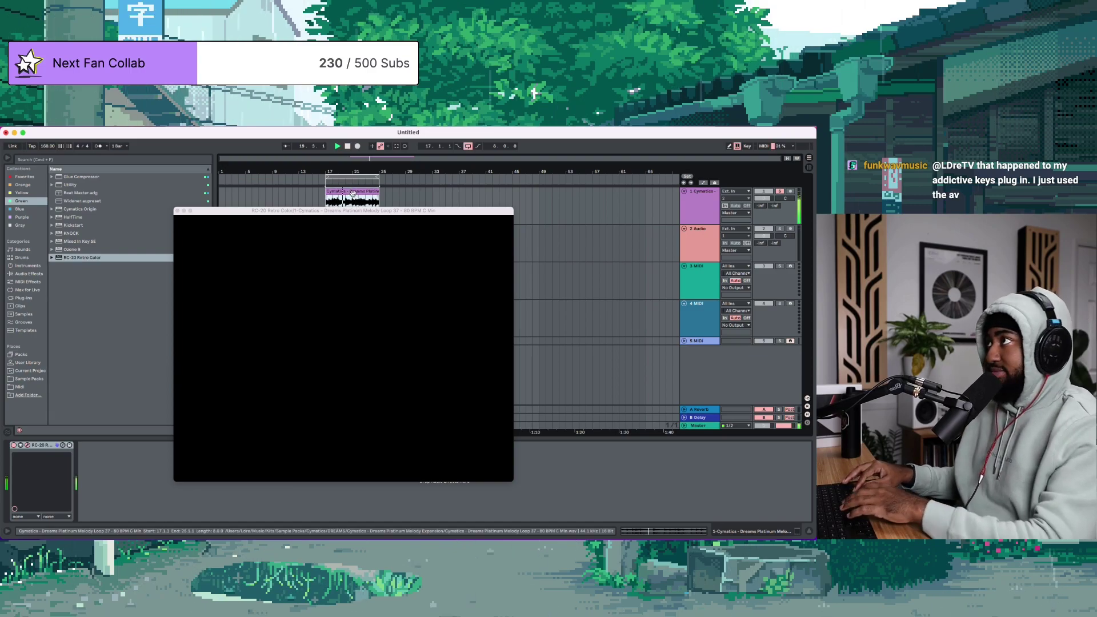
pyautogui.click(178, 214)
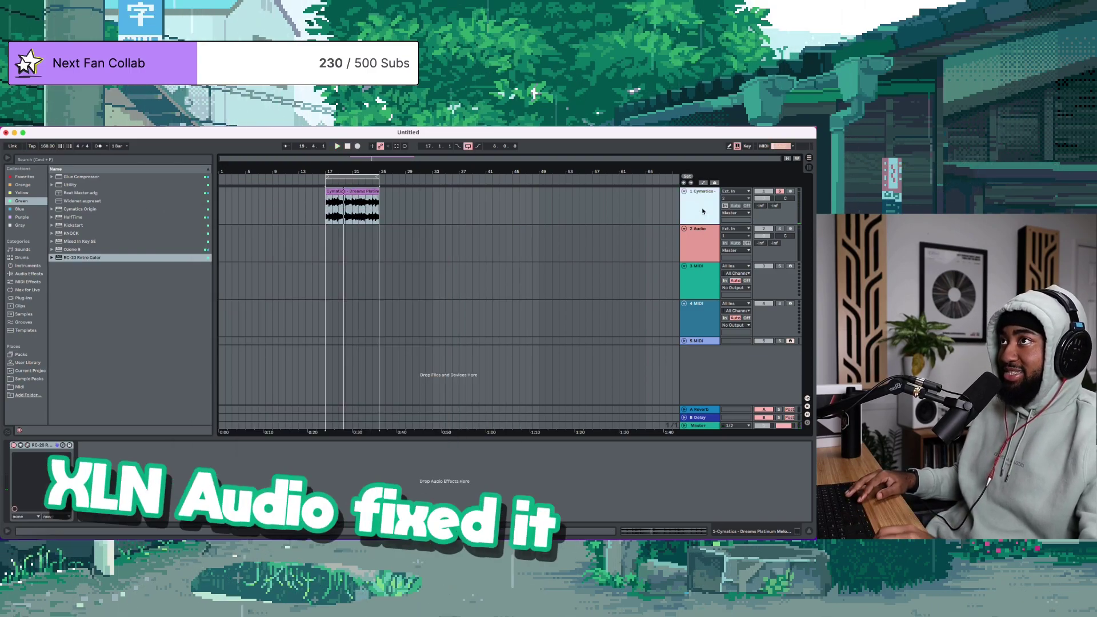
pyautogui.click(714, 184)
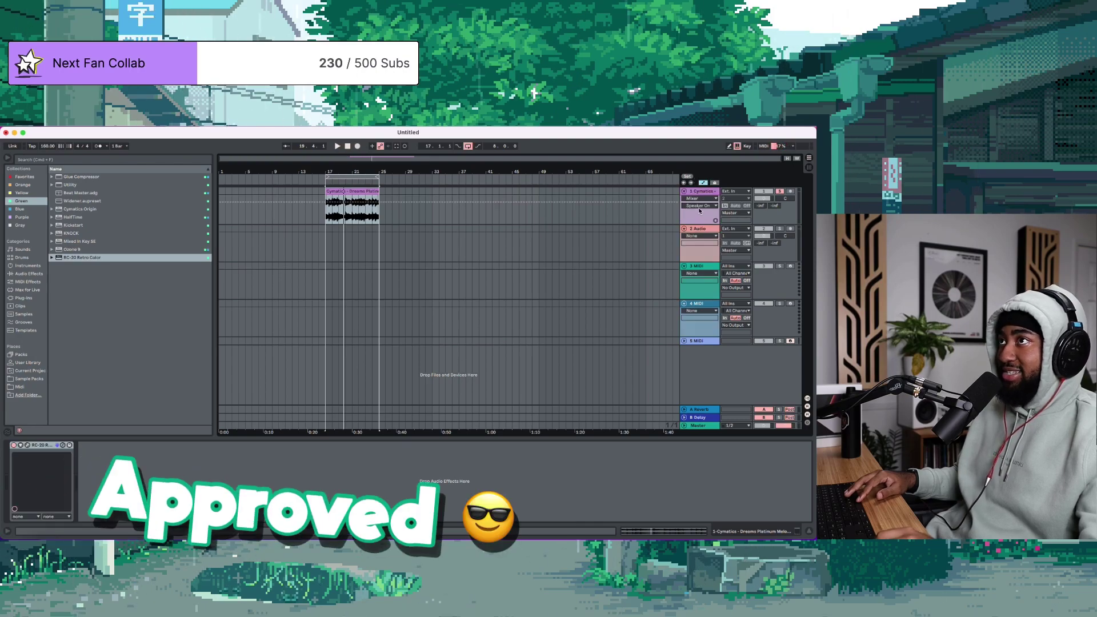
pyautogui.click(700, 207)
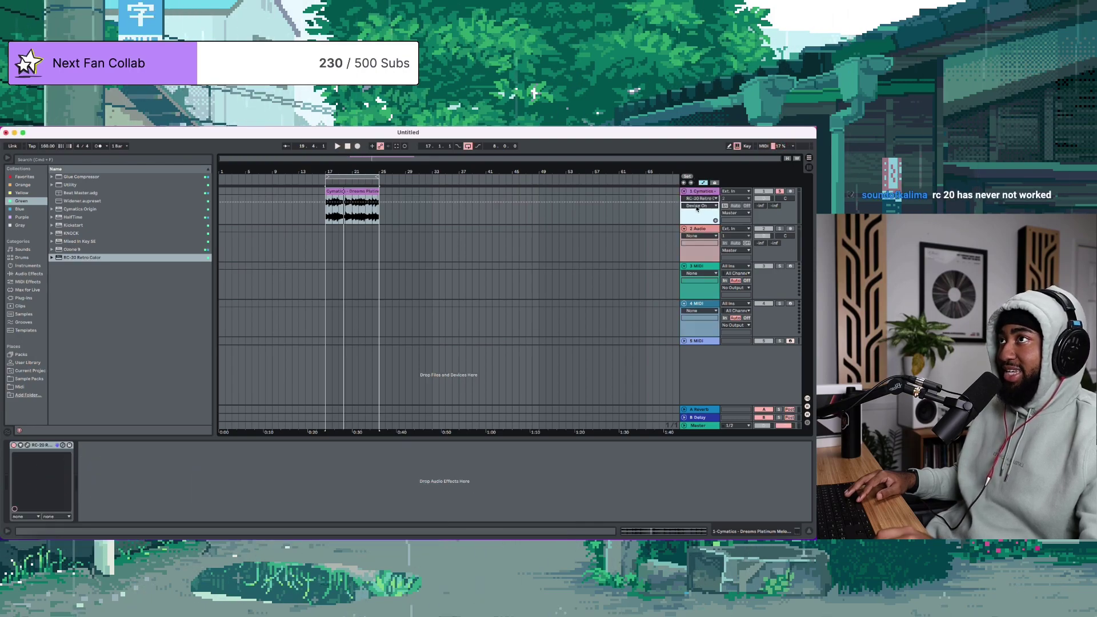
# Automate NOIS Amount, start playback, then switch the automation lane to DIST Amount
pyautogui.click(701, 205)
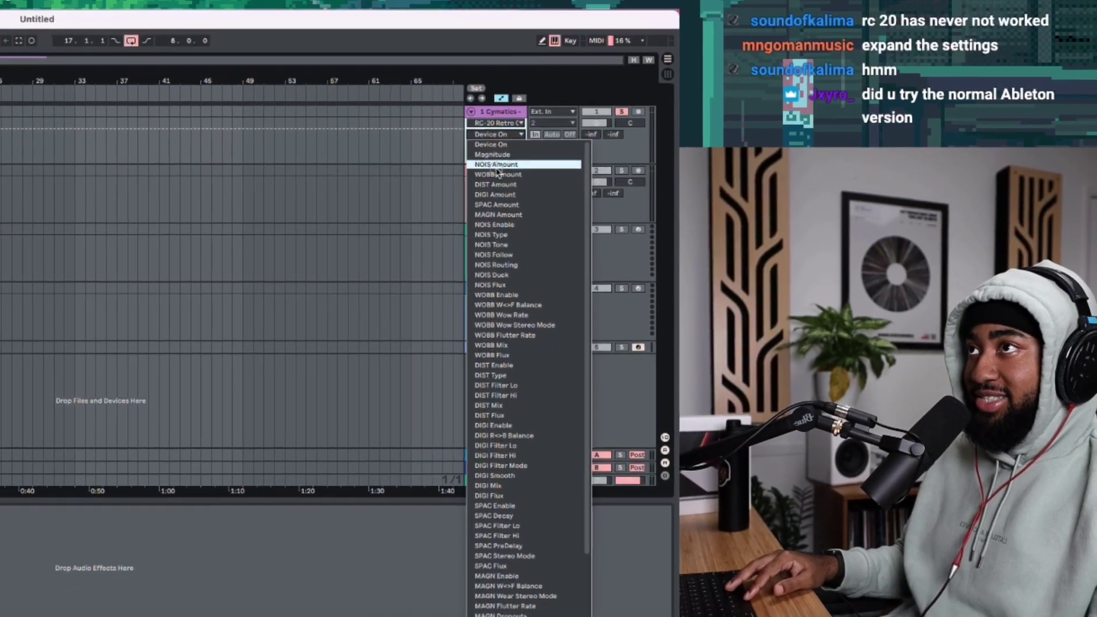
pyautogui.click(495, 164)
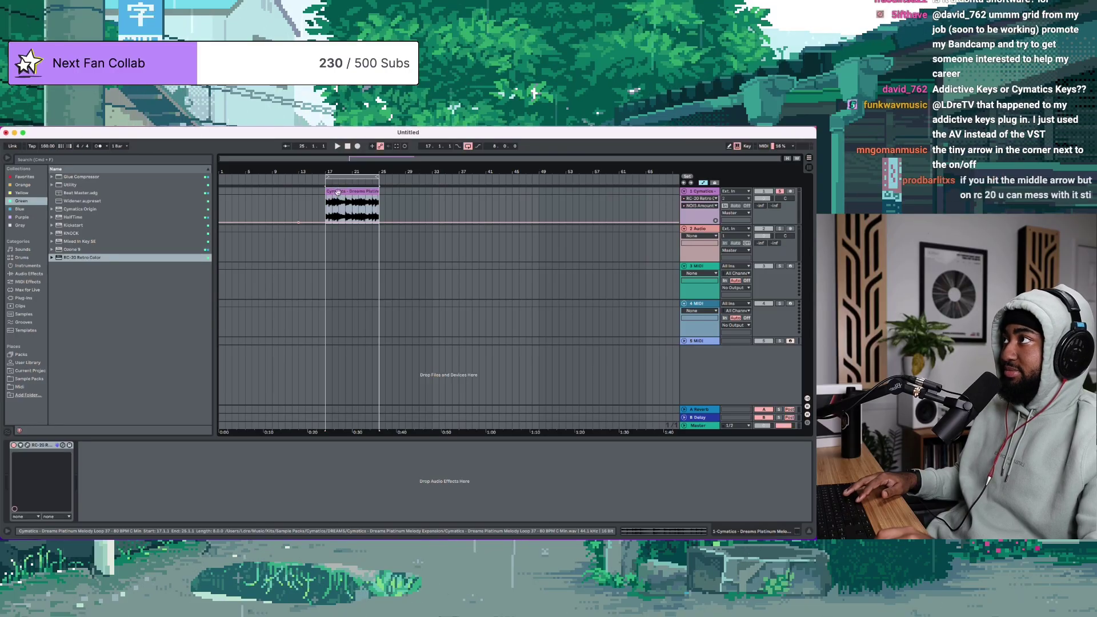
pyautogui.click(309, 228)
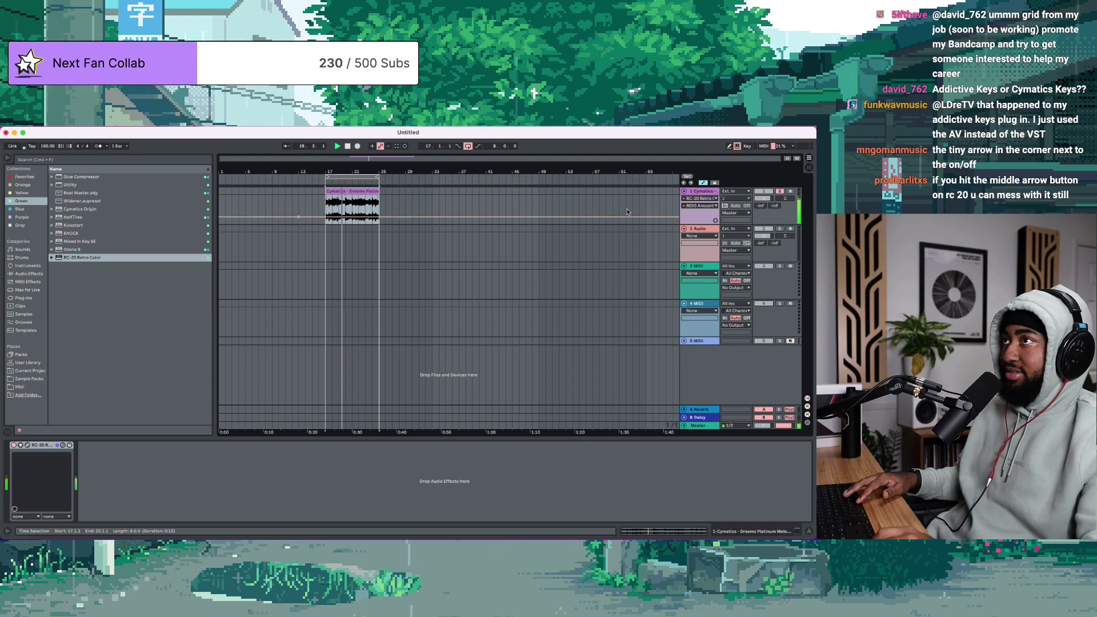
pyautogui.click(705, 206)
pyautogui.click(698, 239)
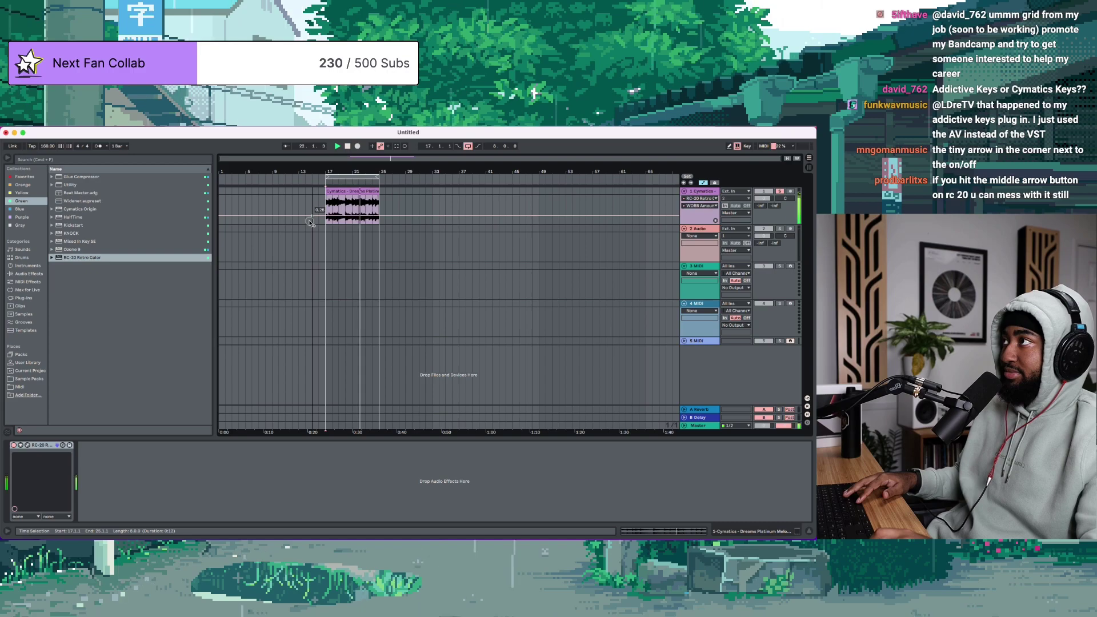
# Switch automation to SPAC Amount, raise its level, then pick an RC-20 Wobble parameter
pyautogui.click(696, 206)
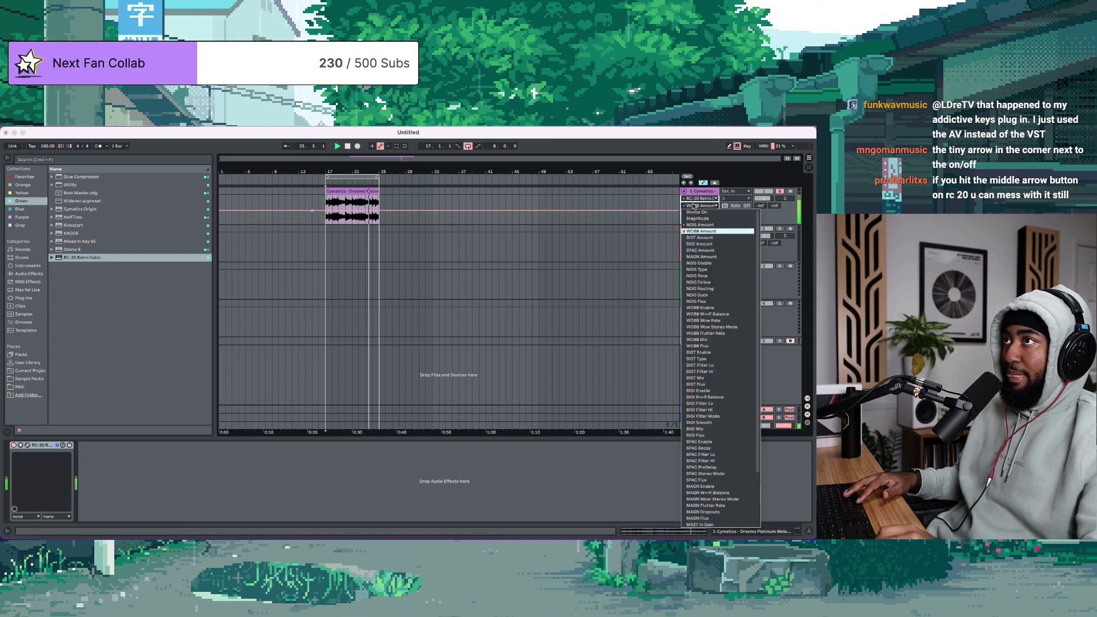
pyautogui.click(700, 250)
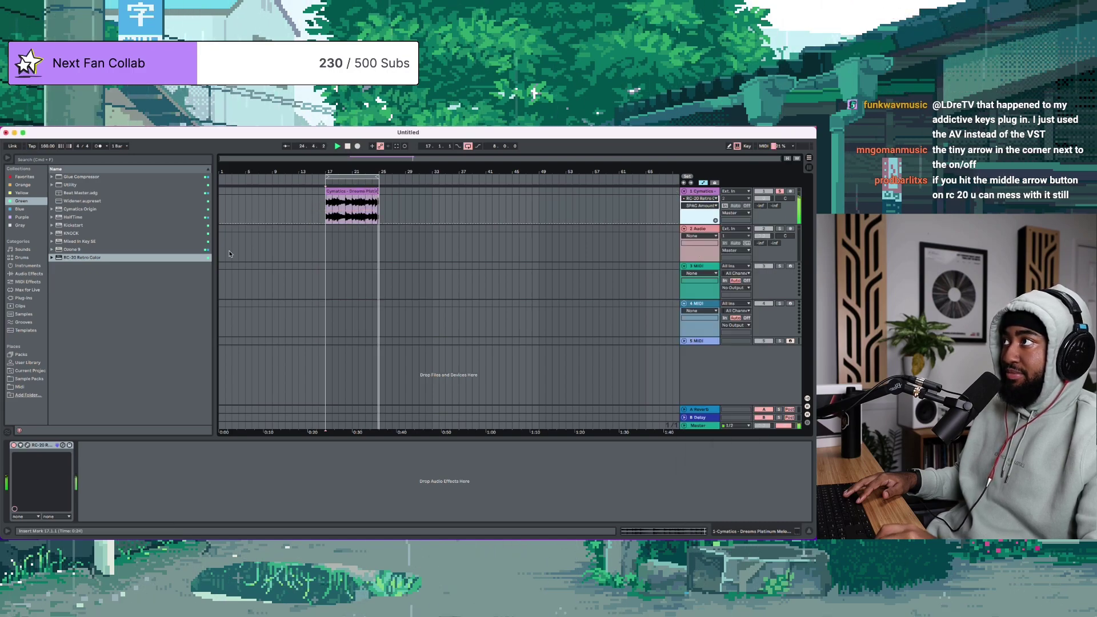
pyautogui.moveTo(318, 223); pyautogui.dragTo(314, 211)
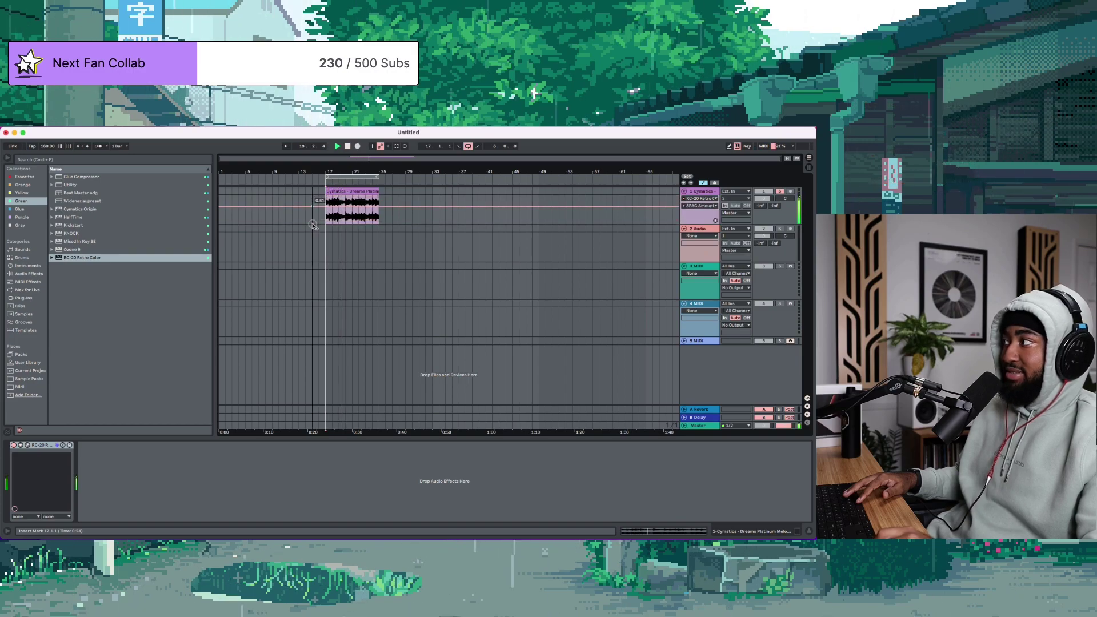
pyautogui.click(698, 204)
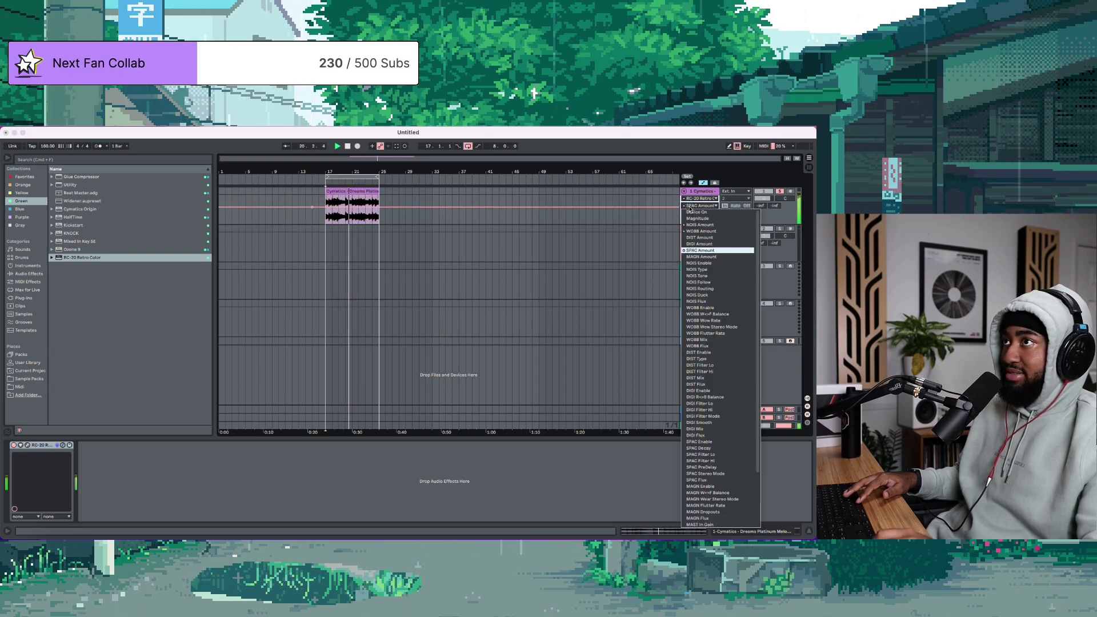
pyautogui.click(708, 327)
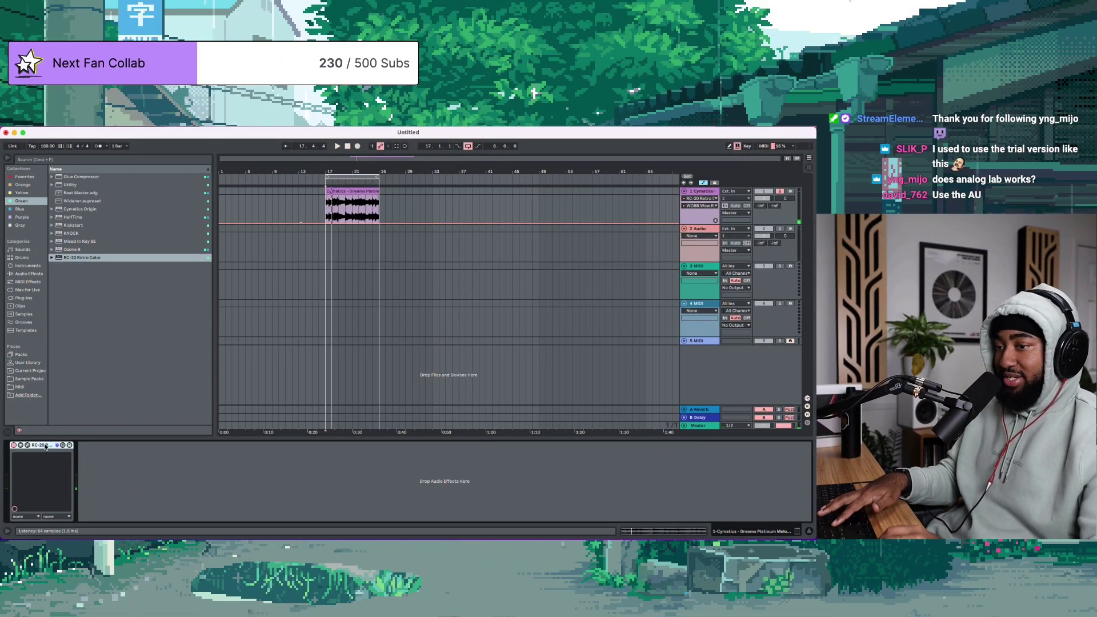
# Swap RC-20 for Cymatics Origin, set its noise source to Vinyl 1, then delete Origin
pyautogui.press('Delete')
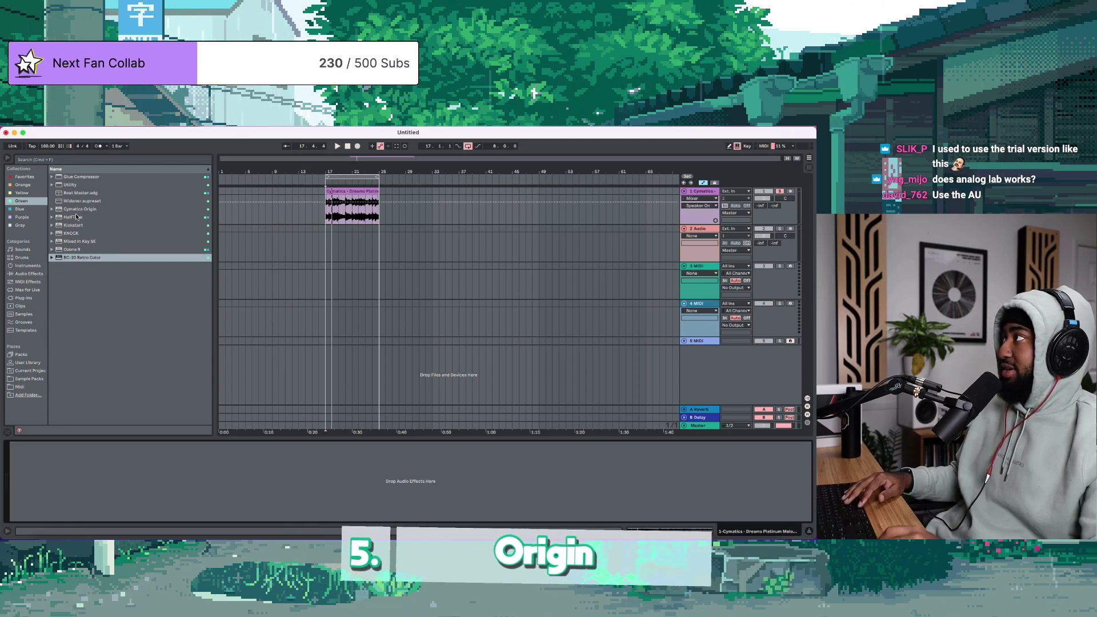
pyautogui.doubleClick(86, 212)
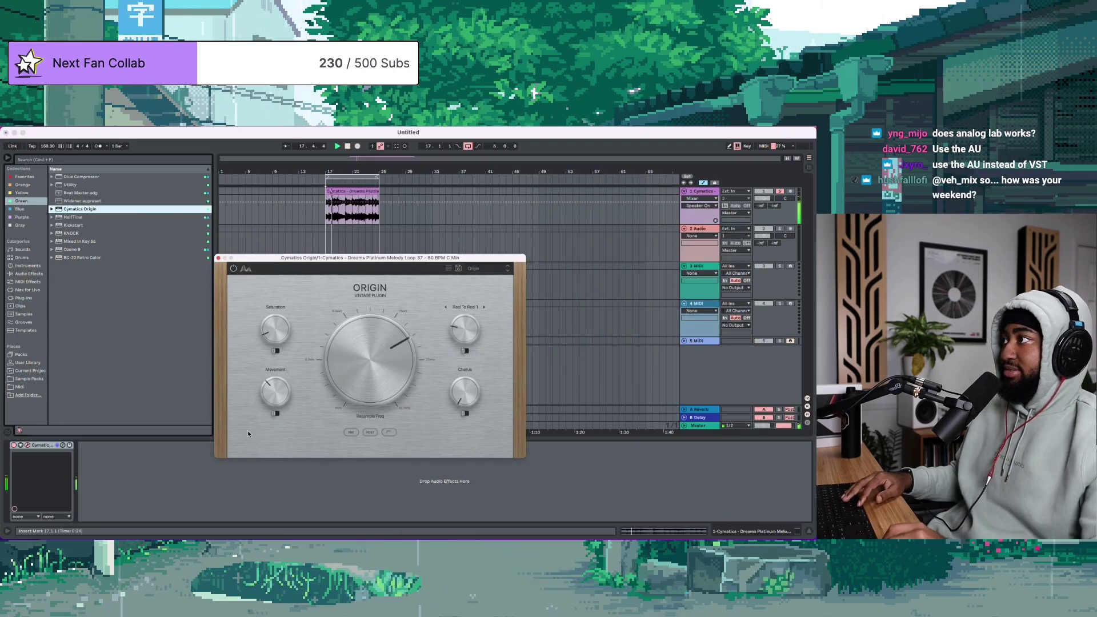
pyautogui.click(485, 307)
pyautogui.click(461, 382)
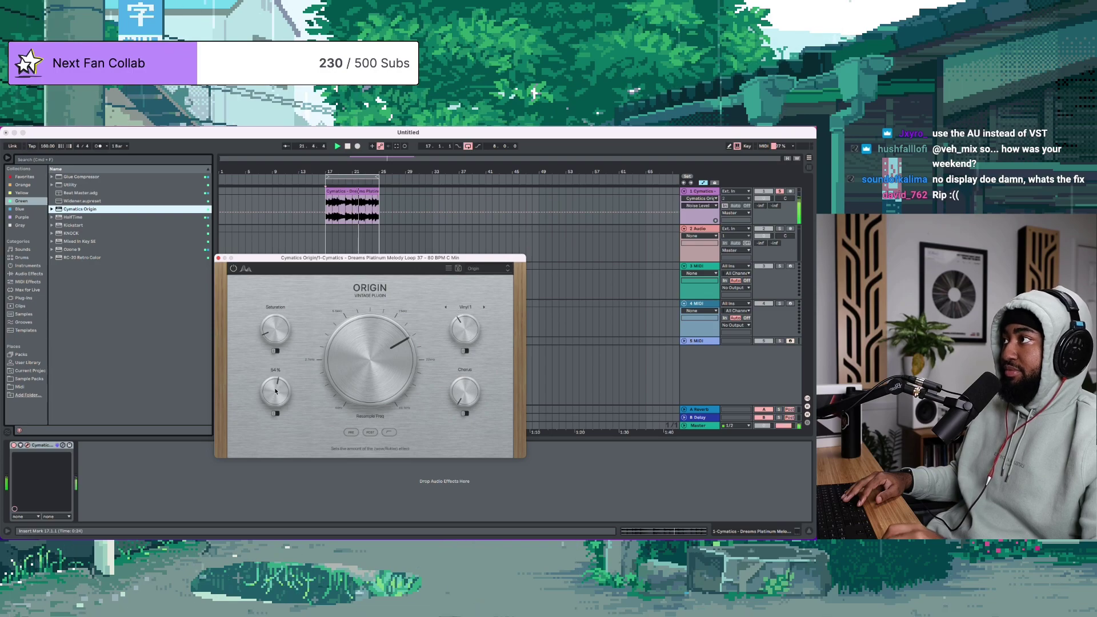
pyautogui.press('BackSpace')
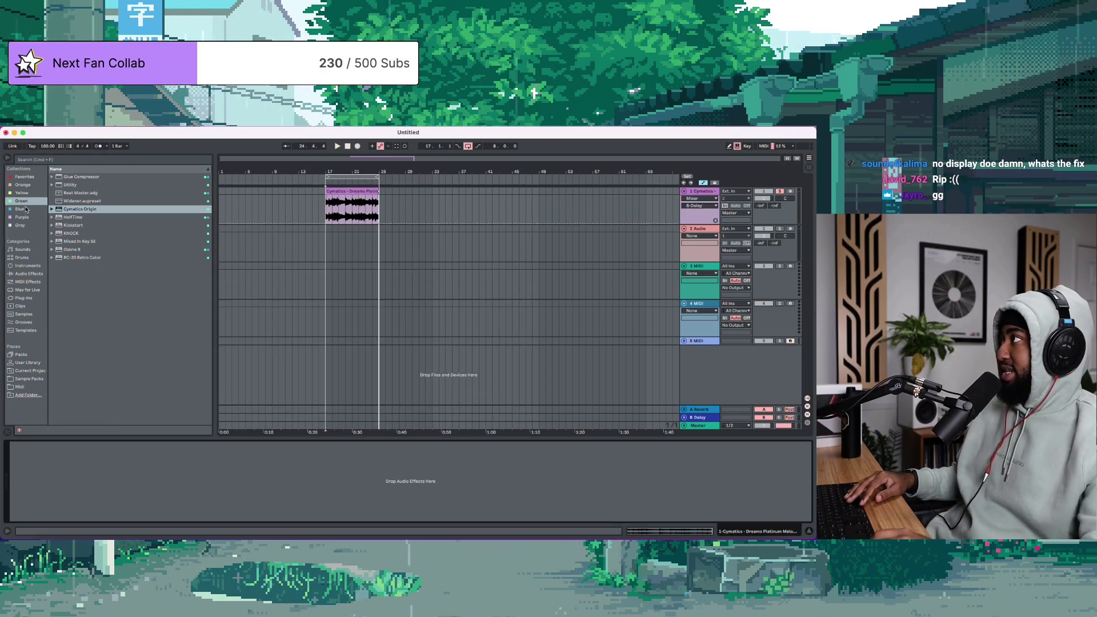
# Load Addictive Drums 2 from Favorites with the Fairfax Vol. 1 kit and close its window
pyautogui.click(22, 178)
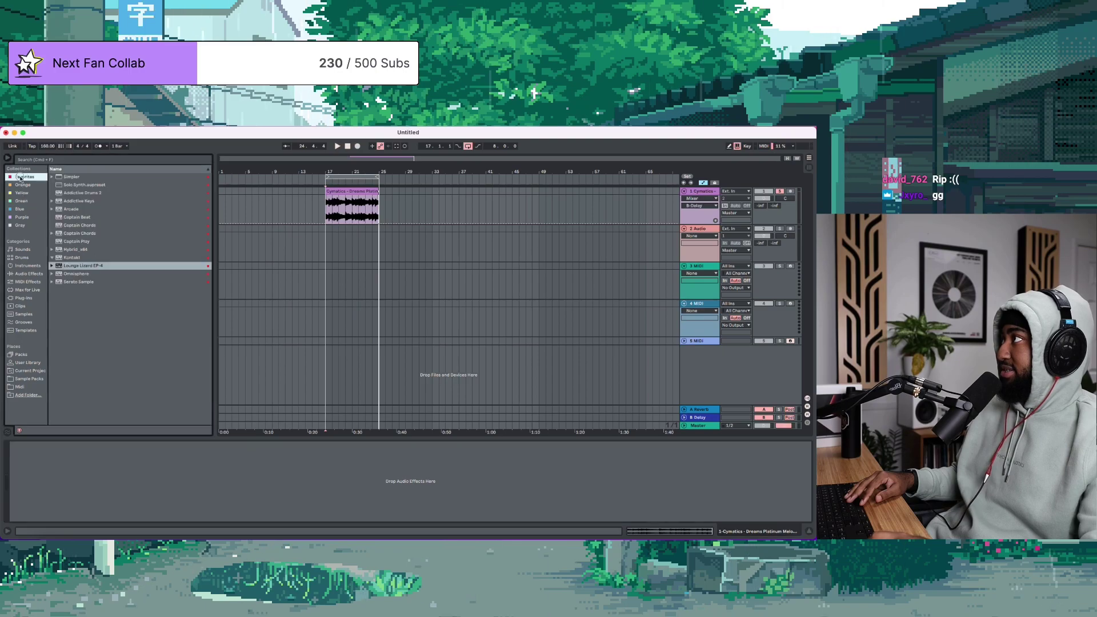
pyautogui.click(102, 193)
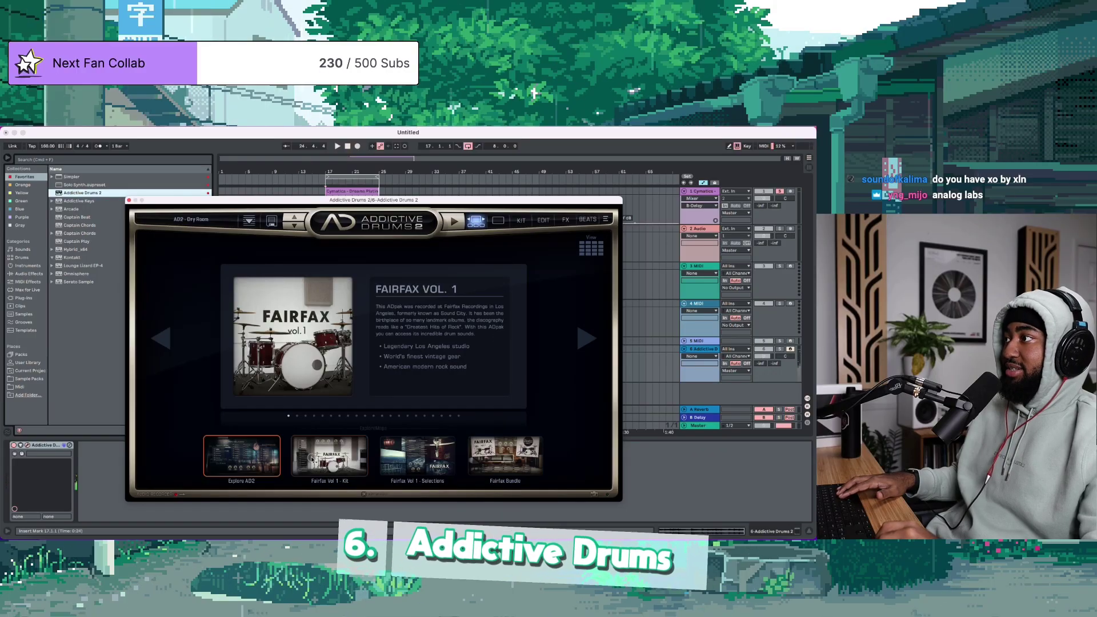
pyautogui.doubleClick(312, 461)
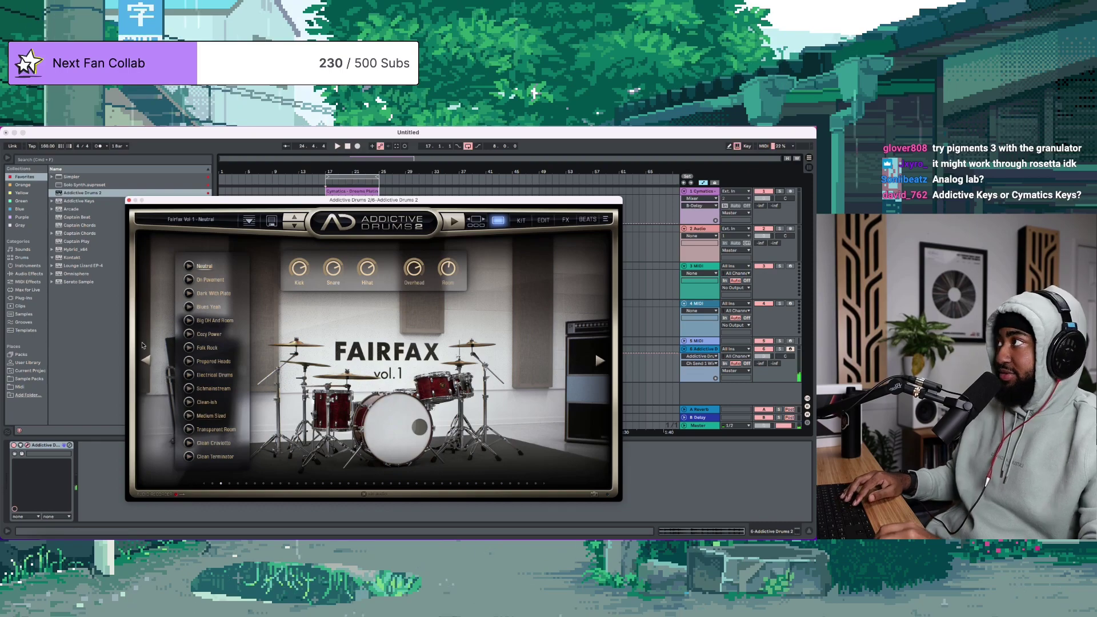
pyautogui.click(129, 202)
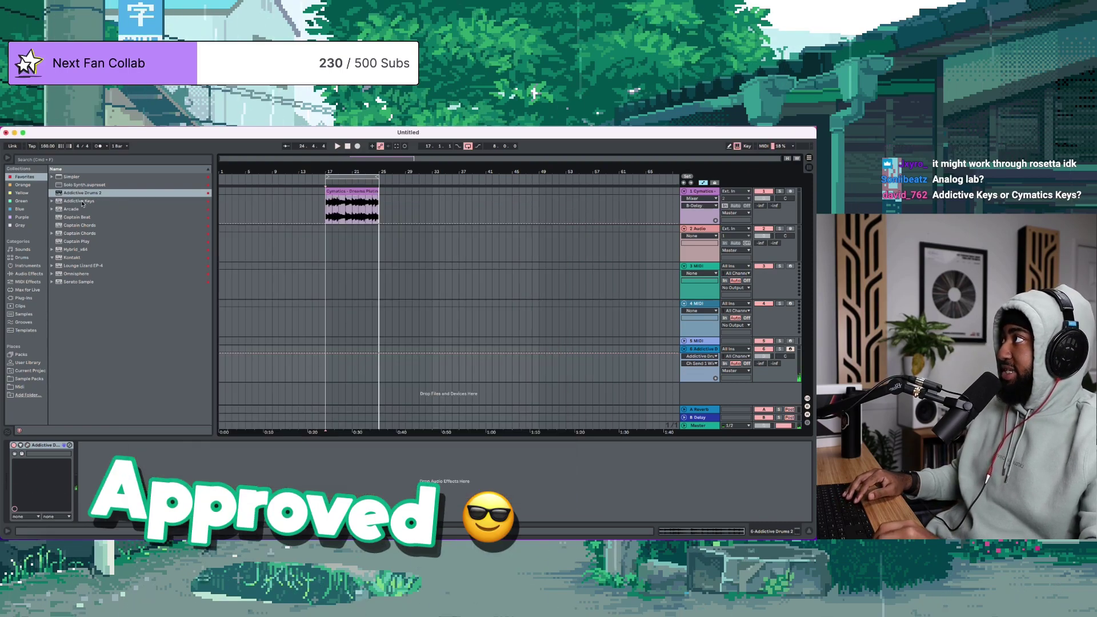
# Load Addictive Keys from Favorites, move its window left, test a note, and close it
pyautogui.doubleClick(79, 201)
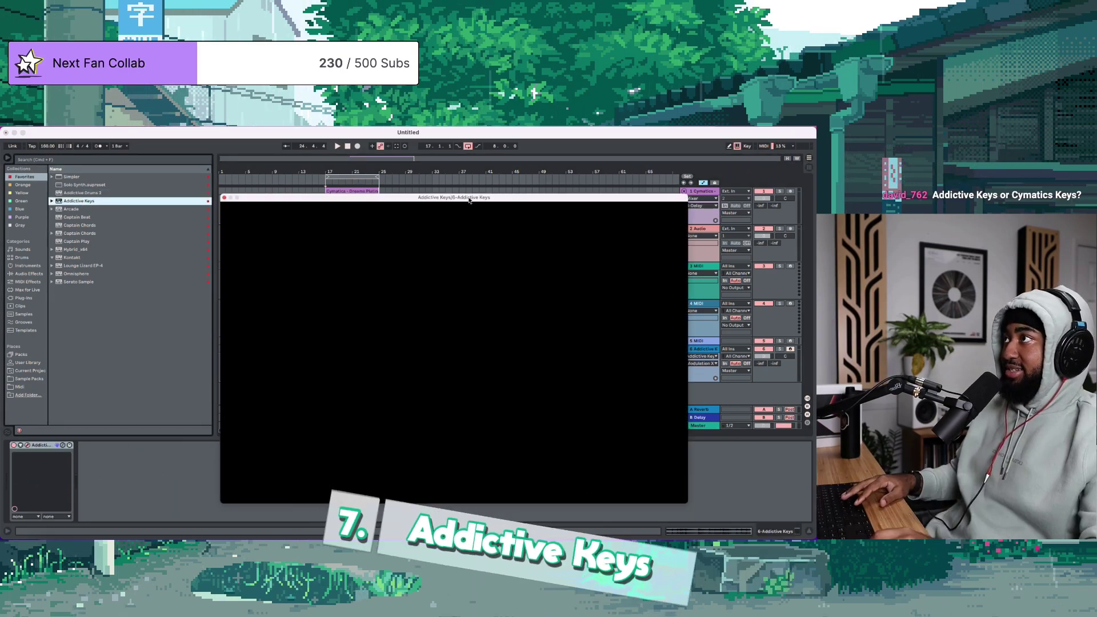
pyautogui.moveTo(470, 199); pyautogui.dragTo(374, 199)
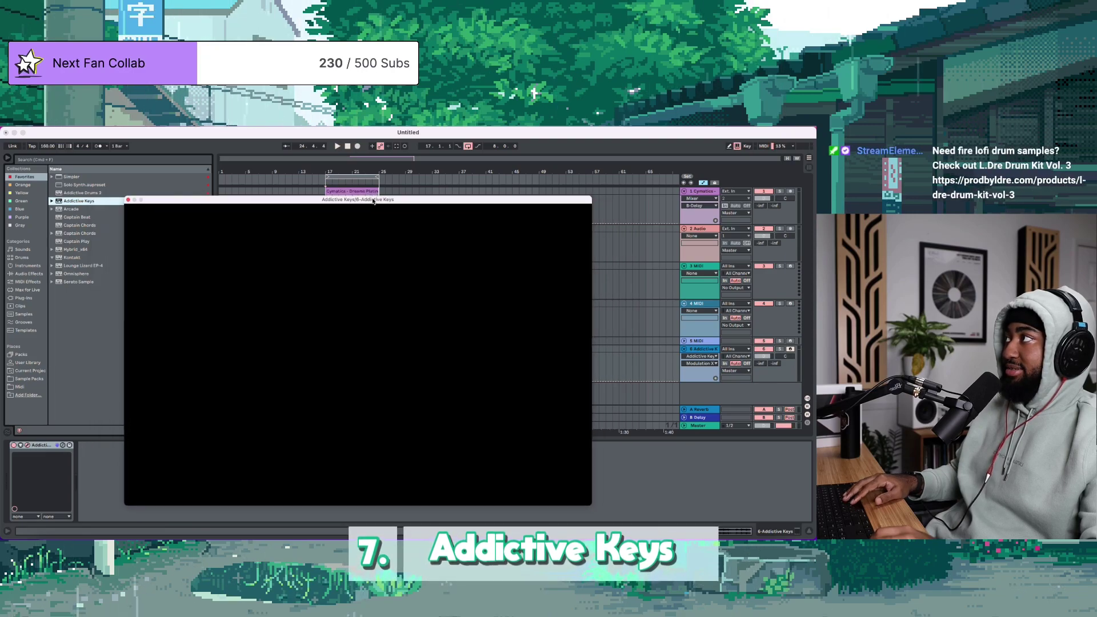
pyautogui.press('a')
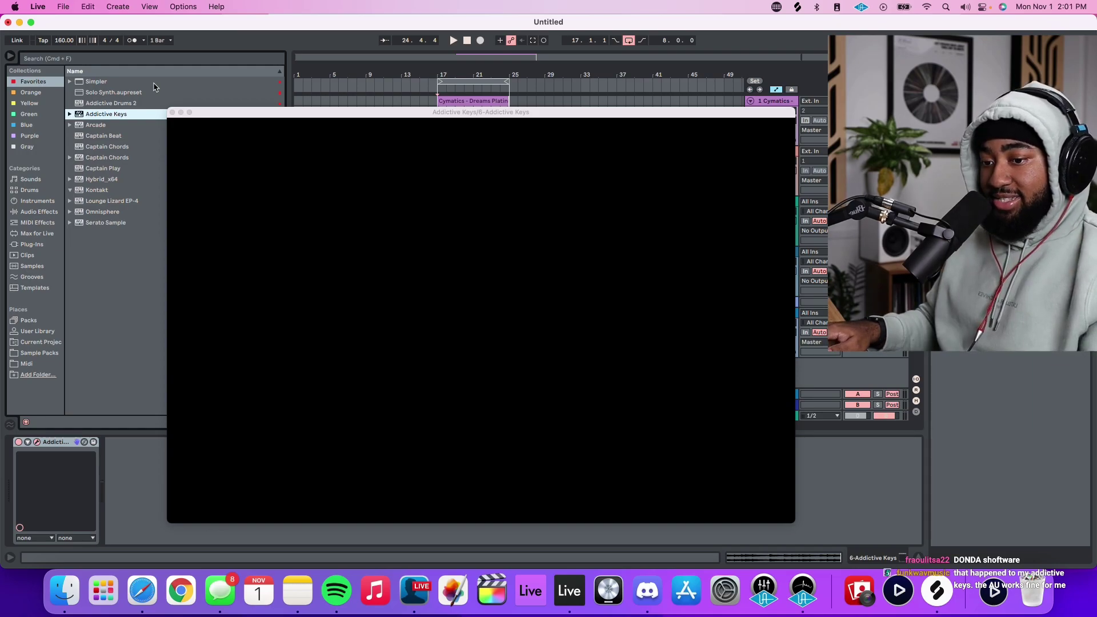
pyautogui.press('Escape')
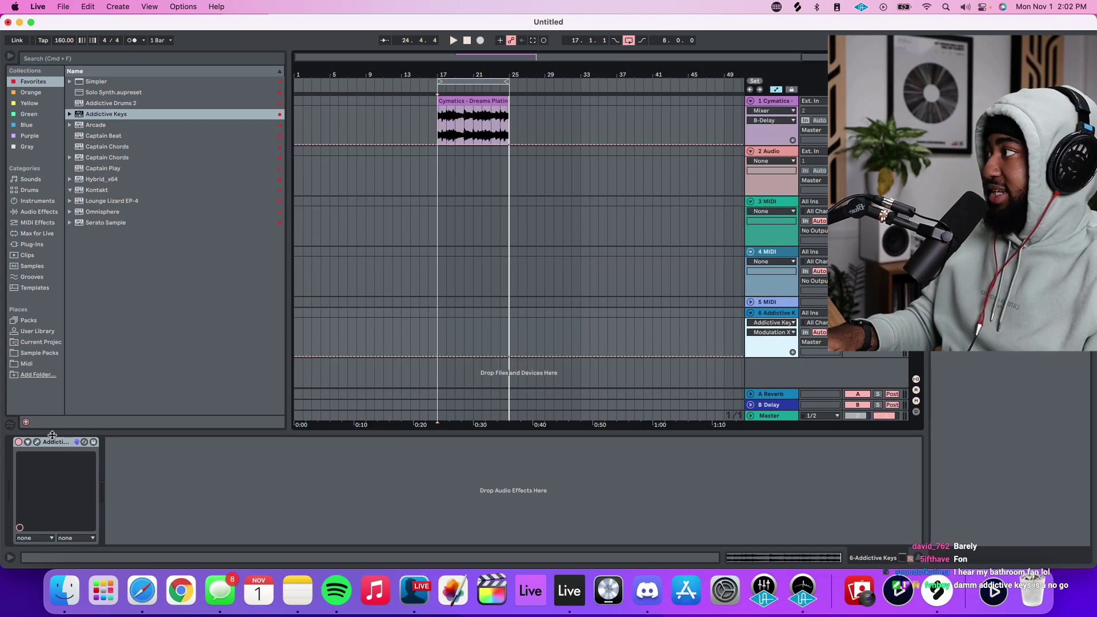
# Delete Addictive Keys, play the loop through Looperator, and step two presets to Arcane Mystery
pyautogui.press('BackSpace')
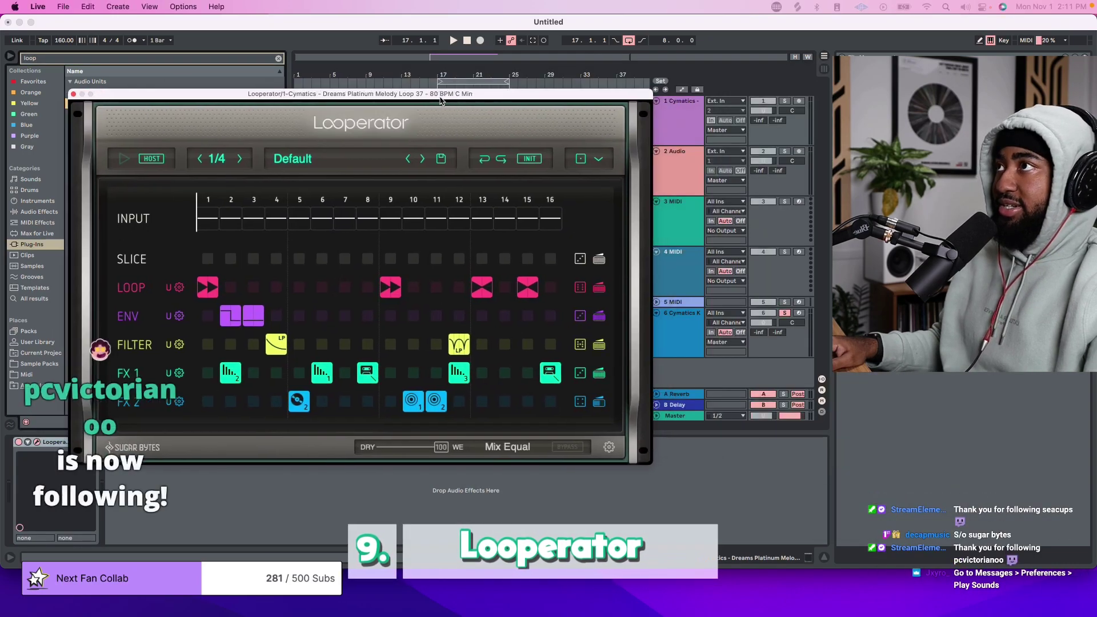
pyautogui.press('space')
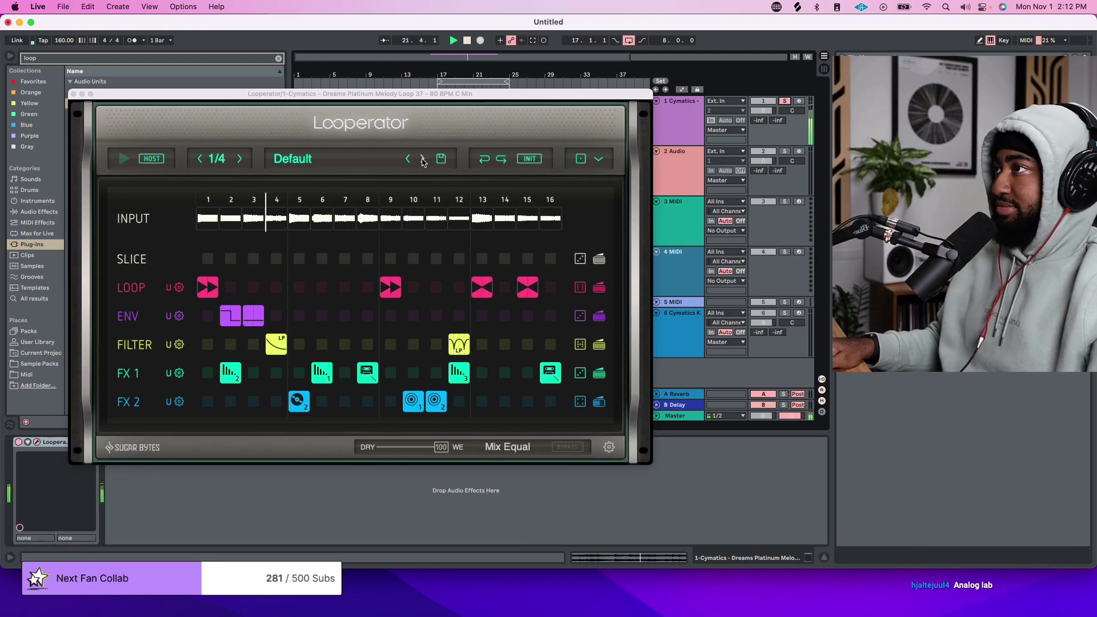
pyautogui.click(423, 159)
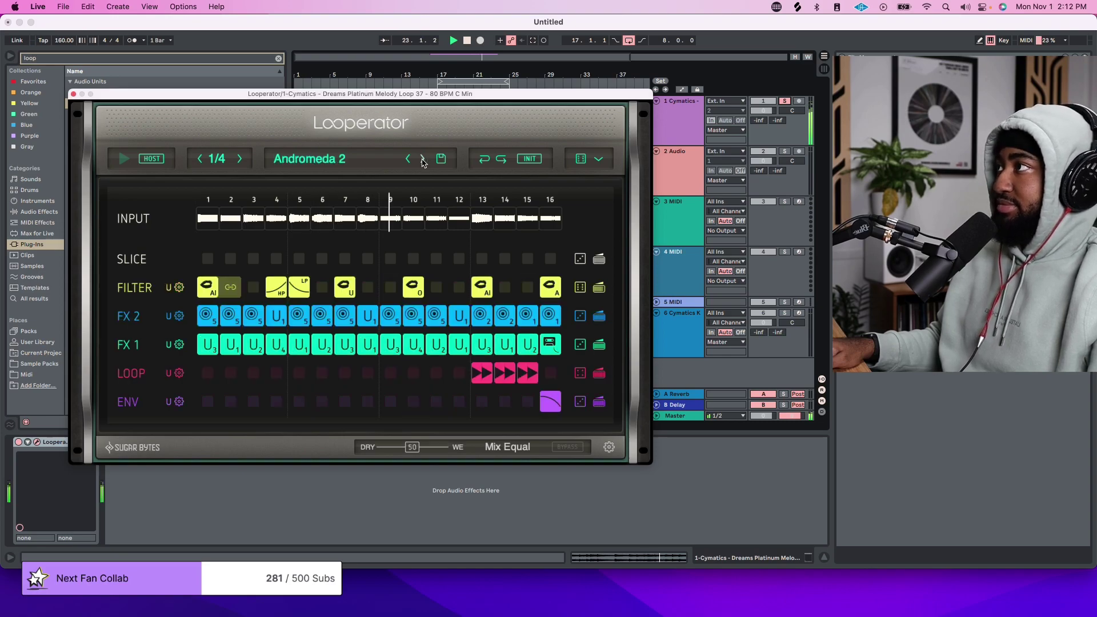
pyautogui.click(423, 160)
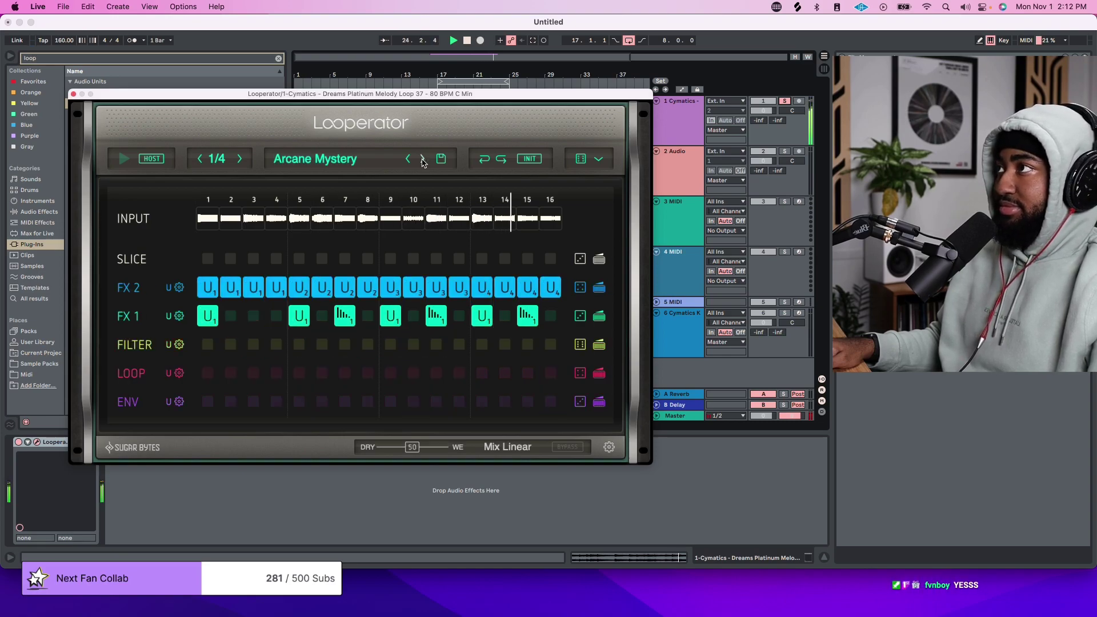
# Clear the plug-in search, collapse Audio Units, and show the Favorites collection
pyautogui.click(278, 59)
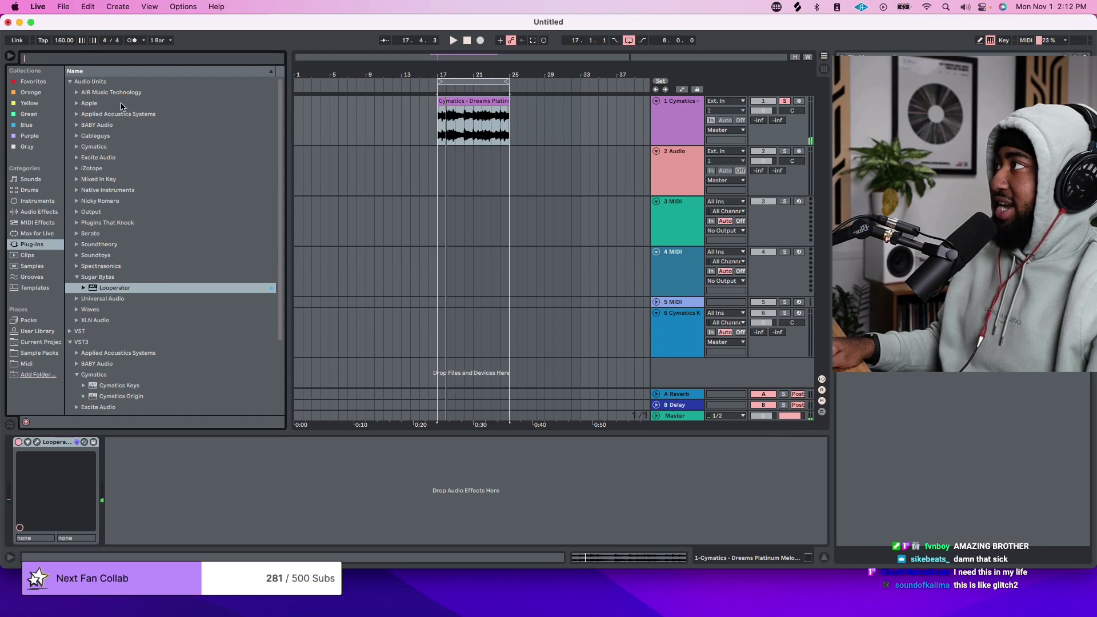
pyautogui.click(76, 81)
pyautogui.click(31, 82)
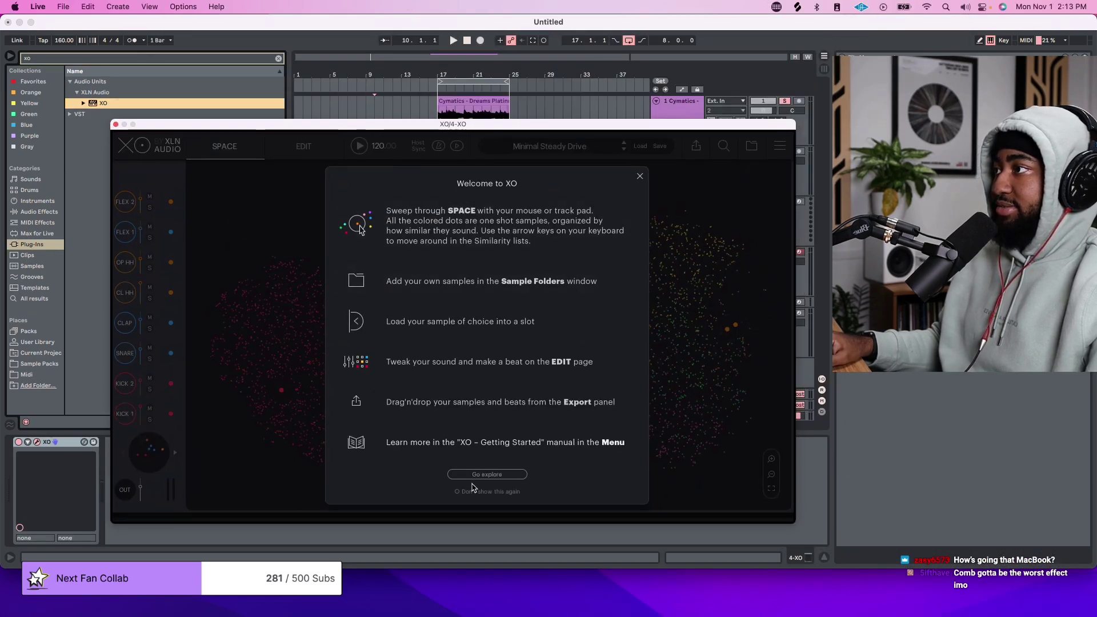
# Dismiss XO's welcome guide, audition three kicks on the sample map, and try a 'kick' search
pyautogui.click(486, 475)
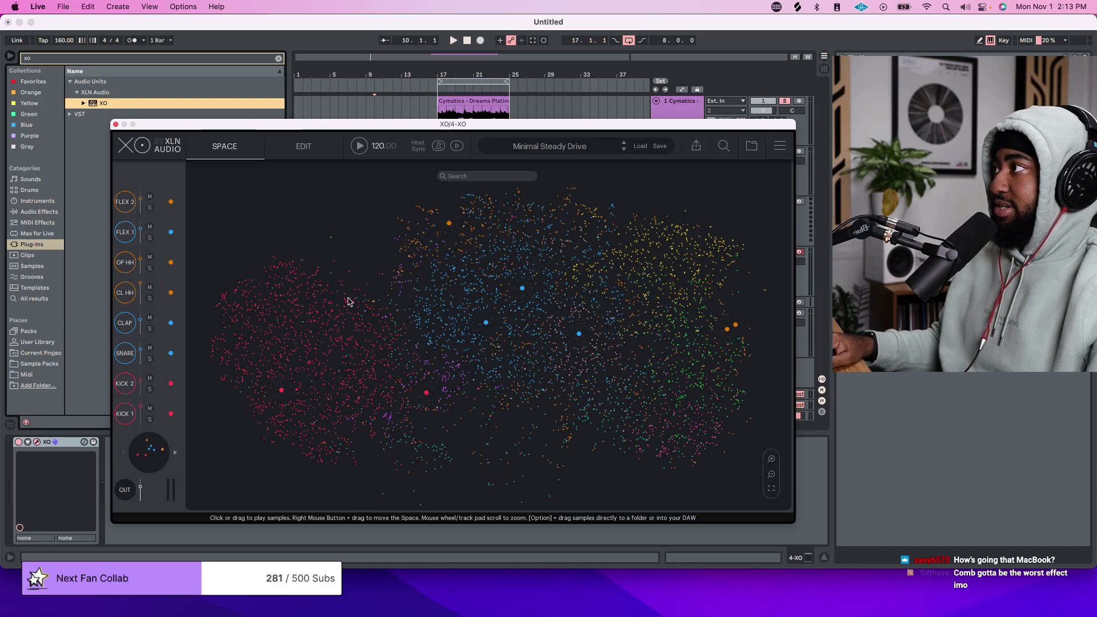
pyautogui.click(301, 361)
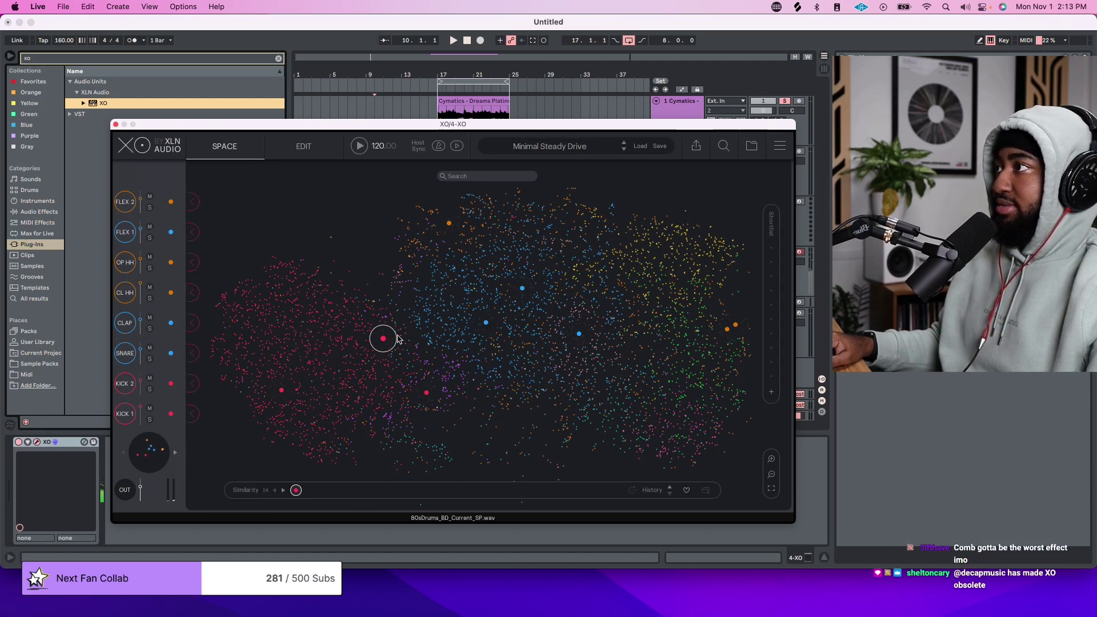
pyautogui.click(785, 103)
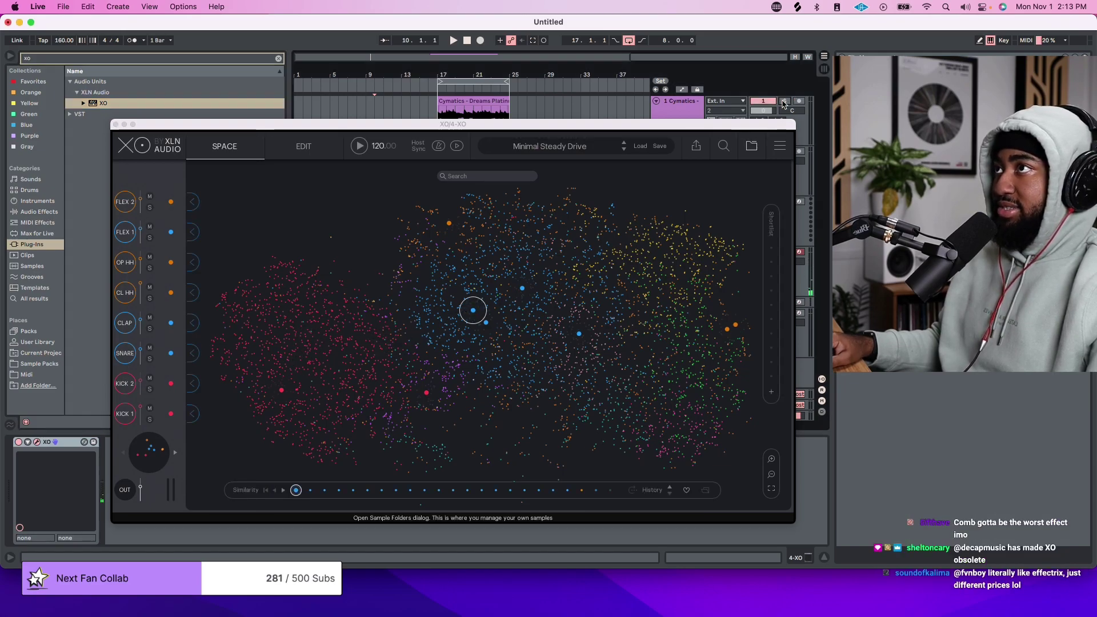
pyautogui.click(349, 357)
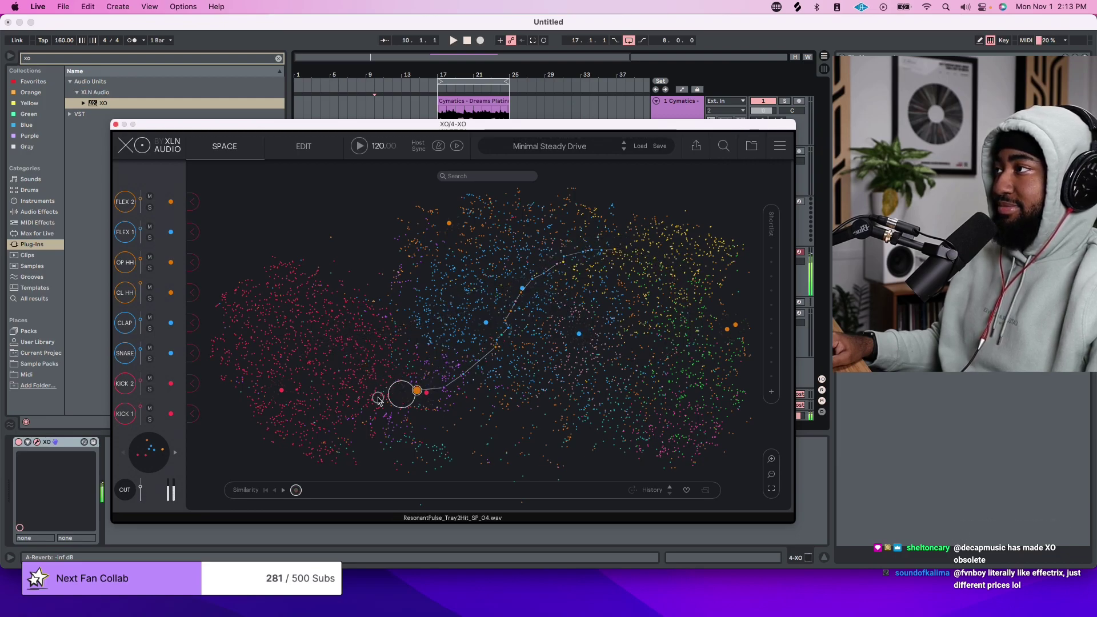
pyautogui.click(276, 317)
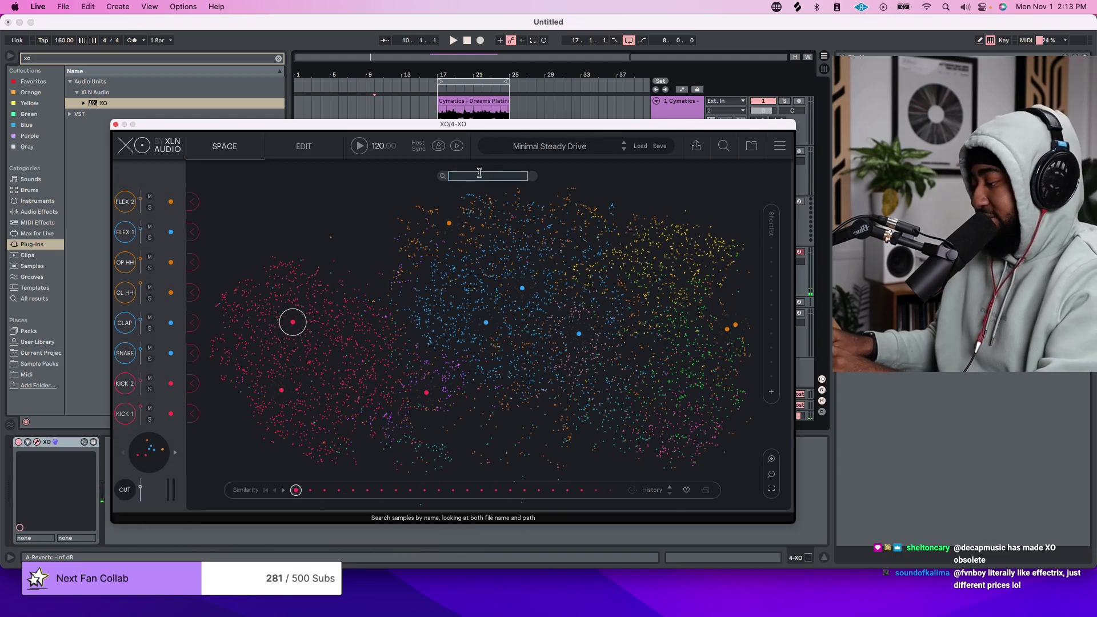
pyautogui.write('kick')
pyautogui.press('Escape')
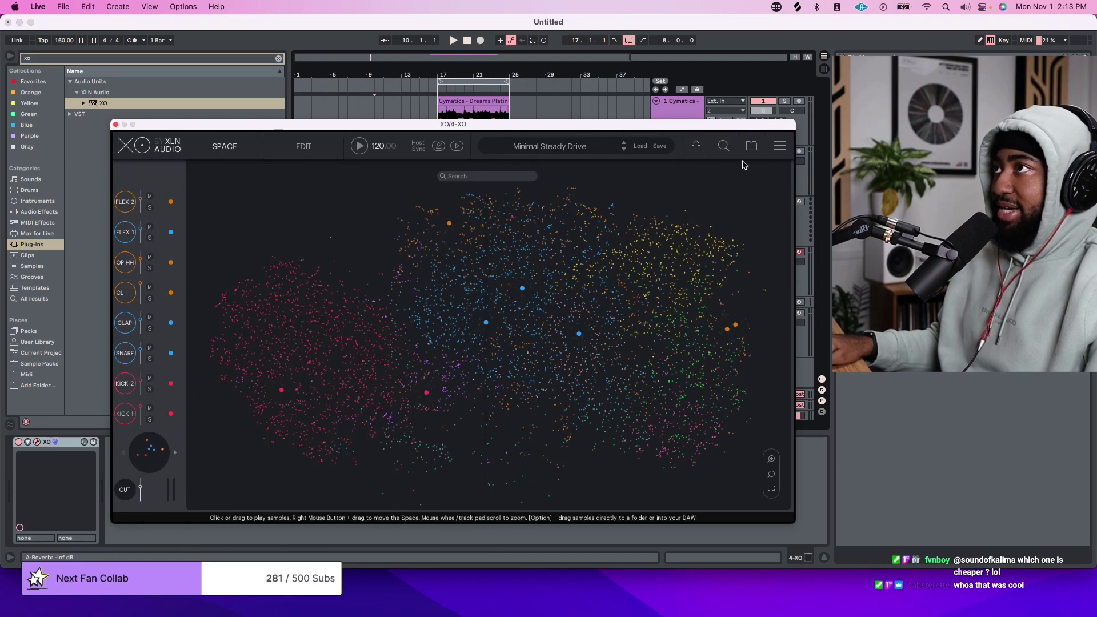
pyautogui.click(751, 148)
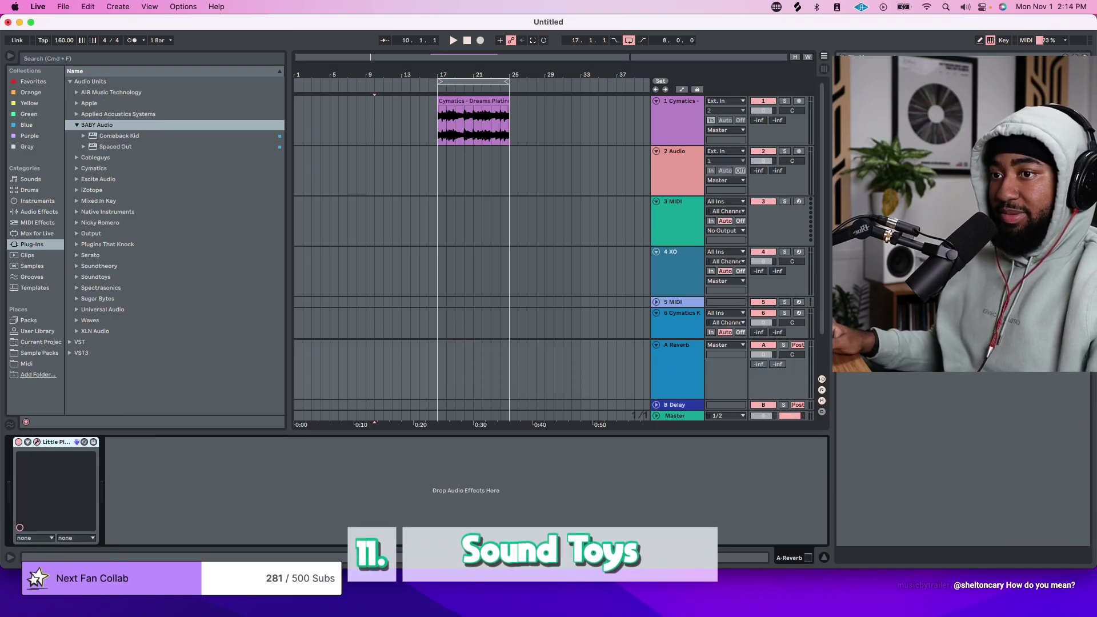
# Move the Little Plate window aside, delete Looperator, and load Lifeline Expanse on the reverb return
pyautogui.moveTo(1021, 377); pyautogui.dragTo(444, 62)
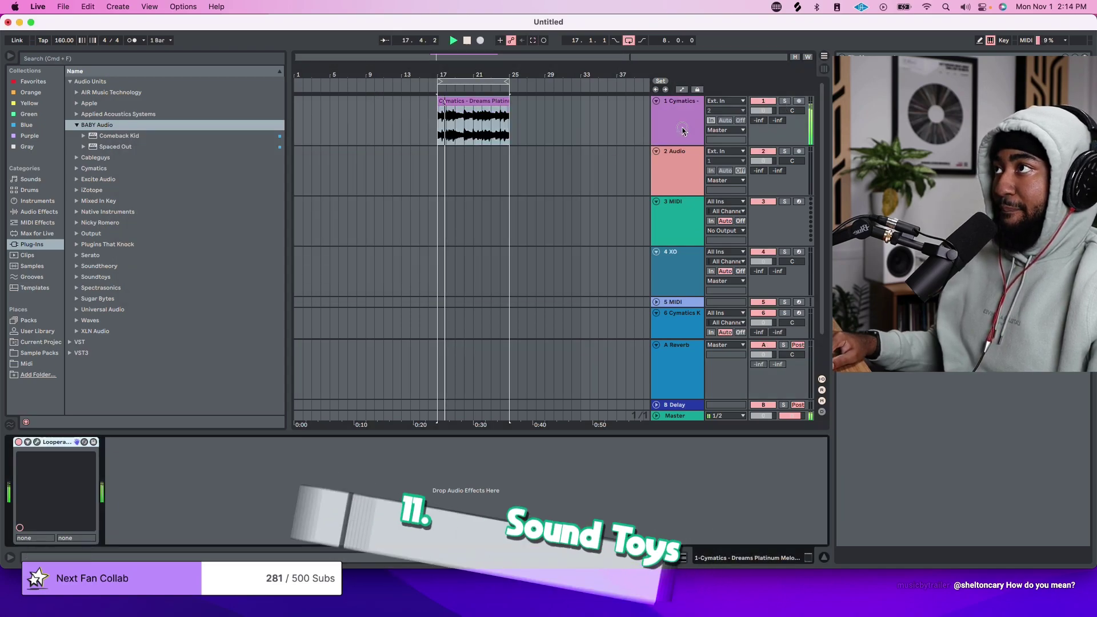
pyautogui.press('BackSpace')
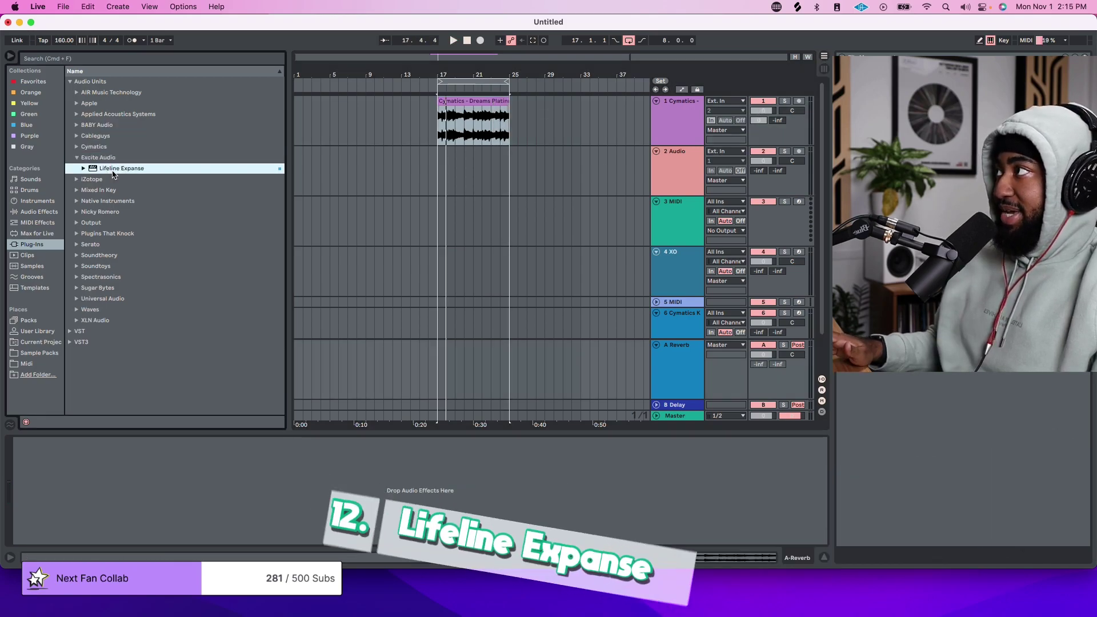
pyautogui.doubleClick(111, 169)
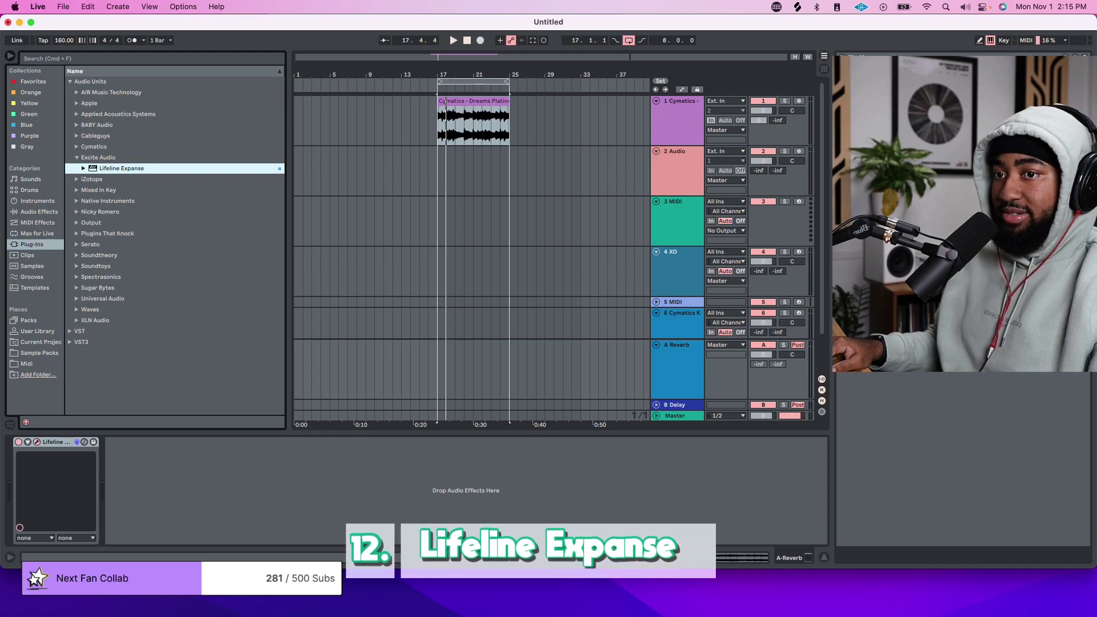
# Try KEY Noisy Rhodes, settle on KEY Grand Piano Space in Lifeline Expanse, then close its window
pyautogui.click(537, 113)
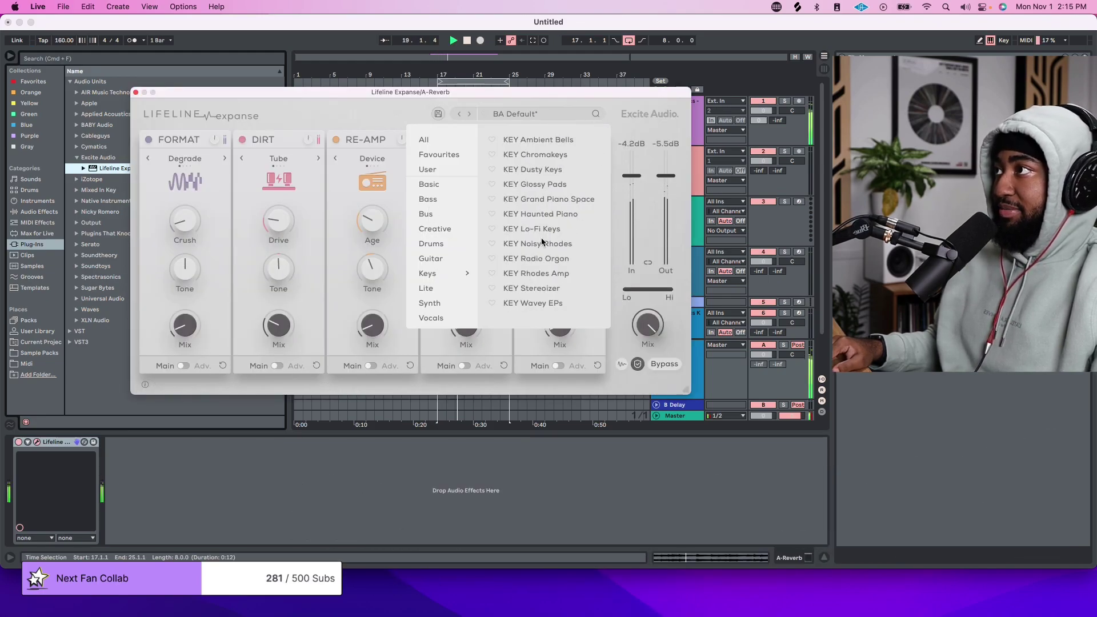
pyautogui.click(515, 245)
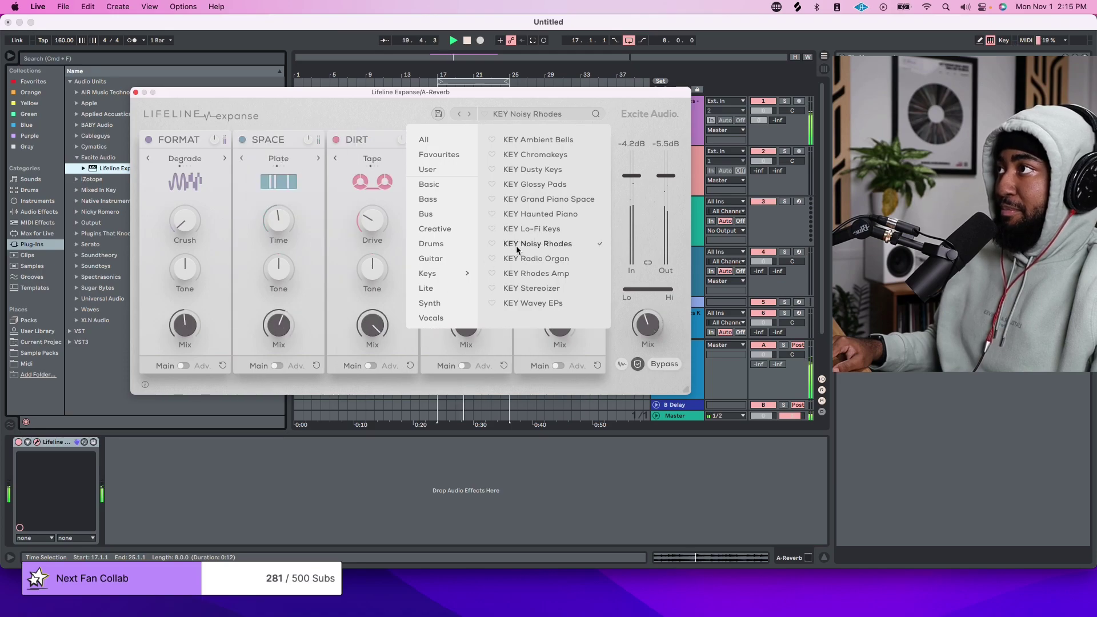
pyautogui.click(533, 201)
pyautogui.click(403, 109)
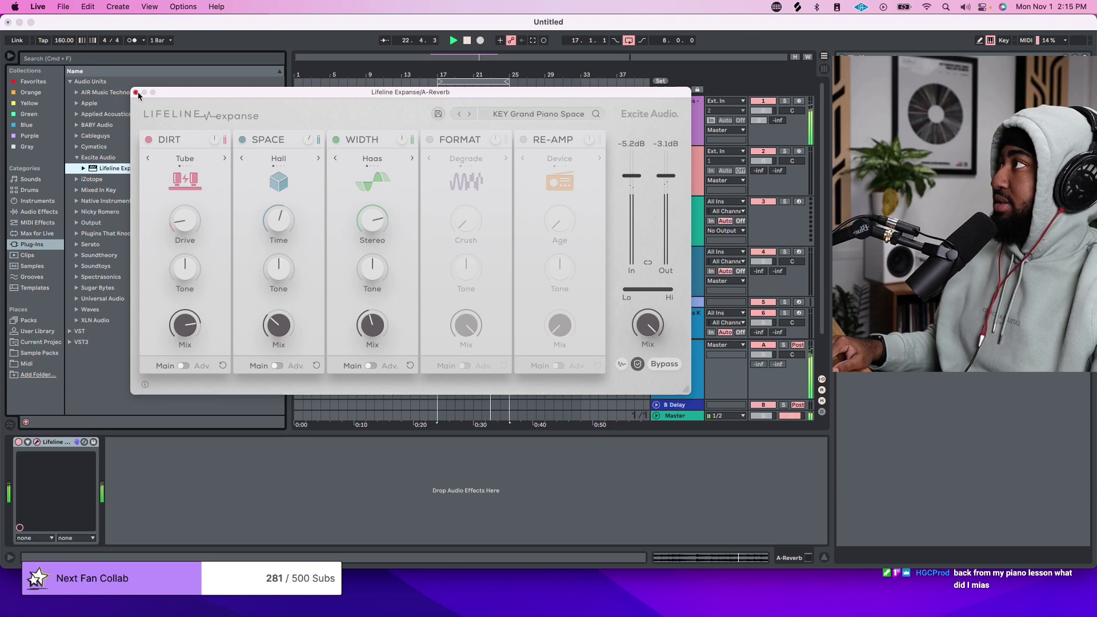
pyautogui.click(139, 94)
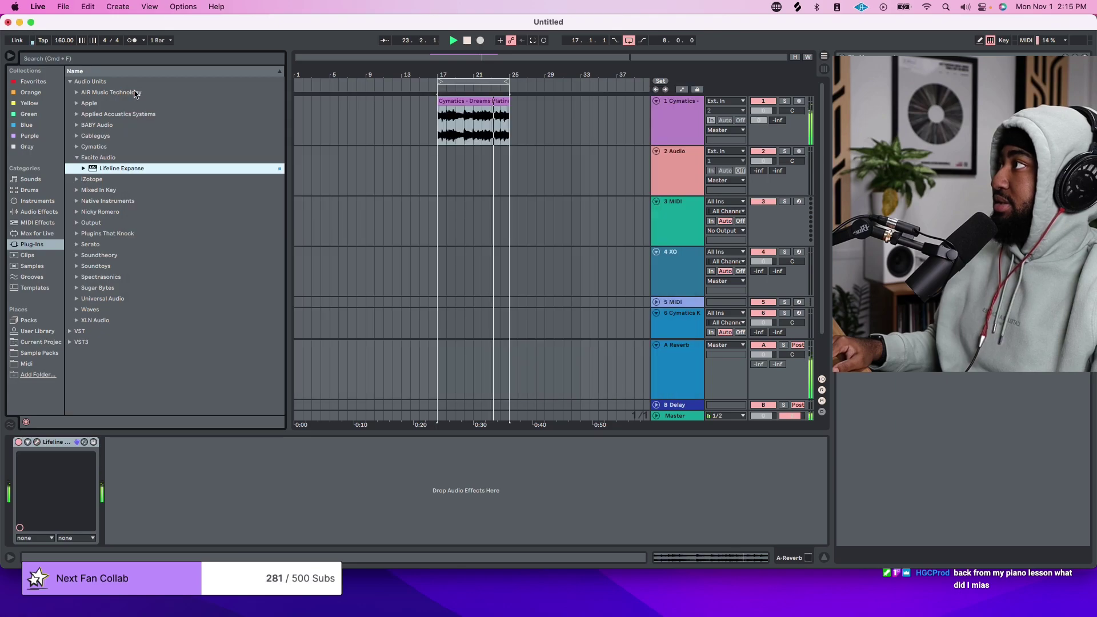
# Load Mixed In Key SE on the reverb return, close its window, and delete the device
pyautogui.click(97, 189)
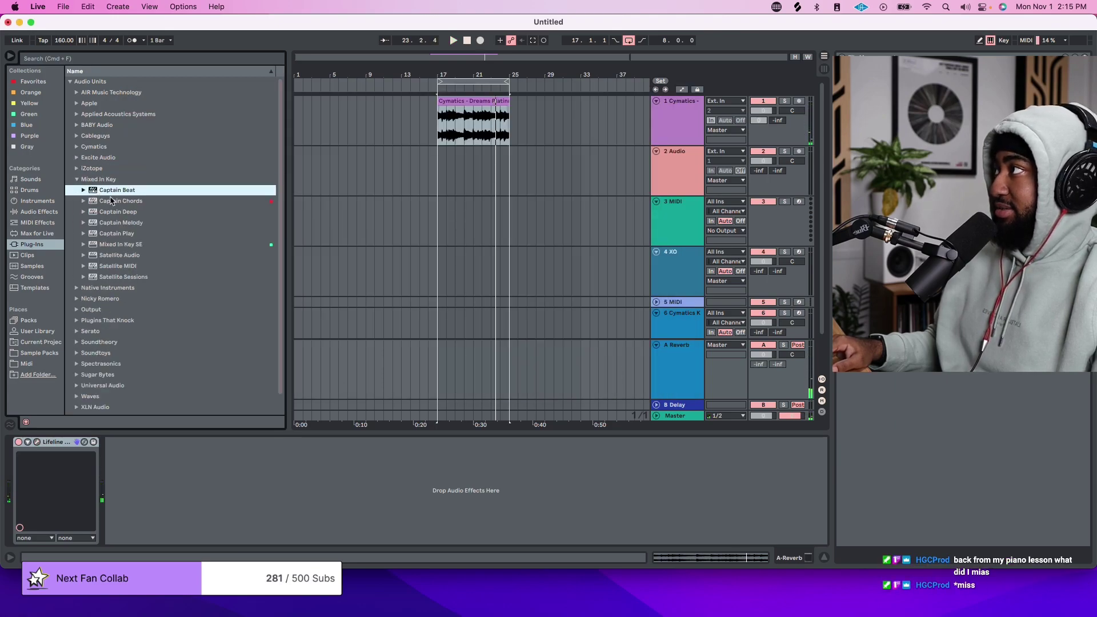
pyautogui.doubleClick(120, 245)
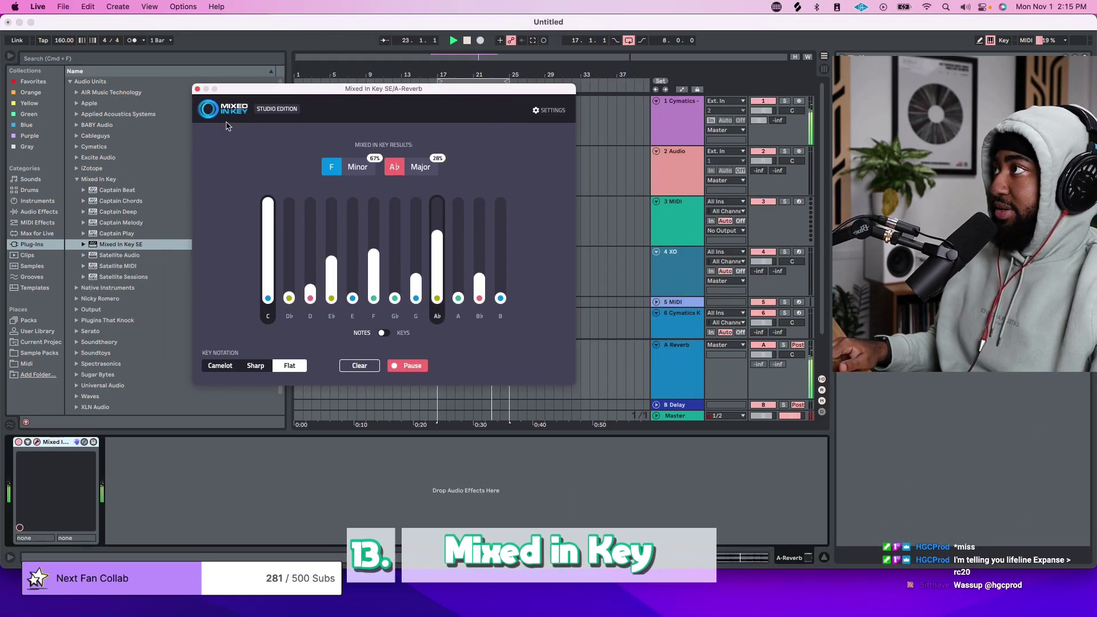
pyautogui.click(198, 89)
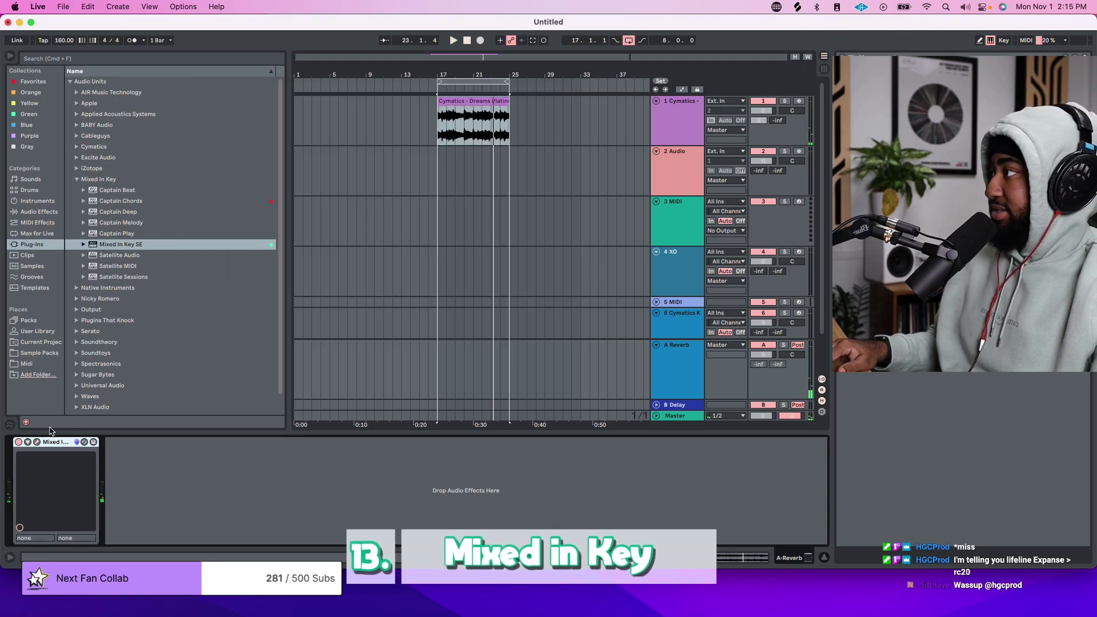
pyautogui.press('BackSpace')
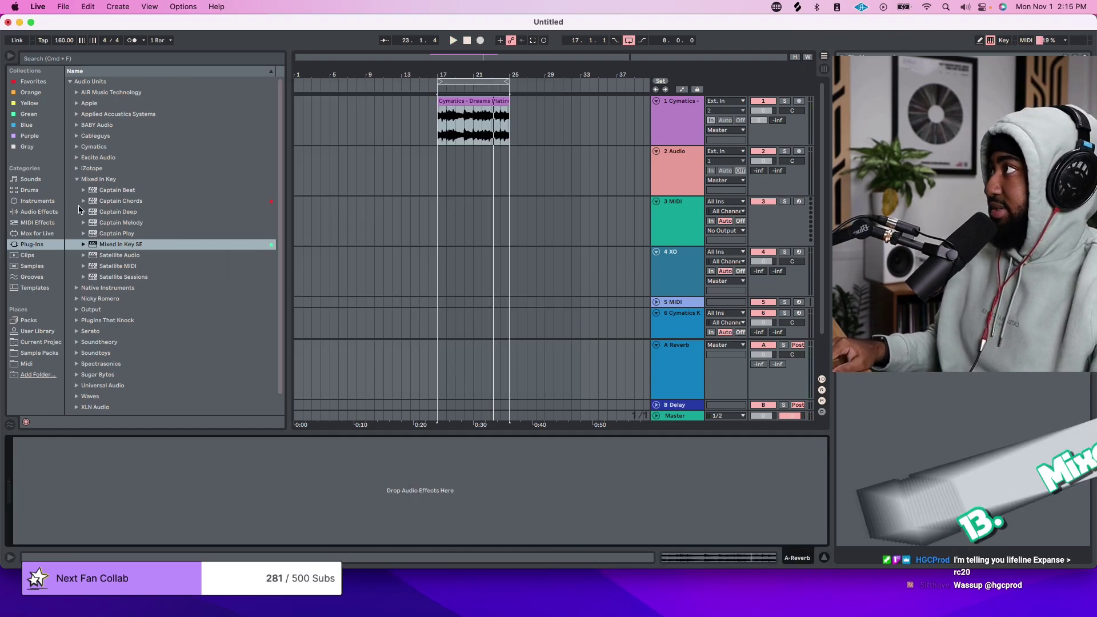
pyautogui.click(76, 179)
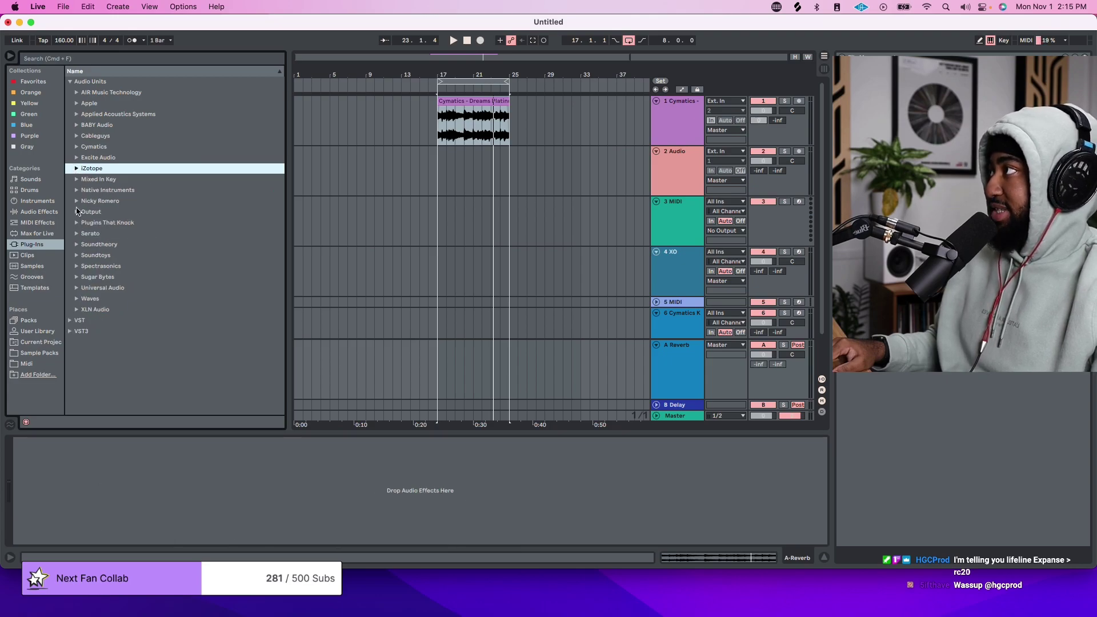
# Drop Kickstart onto the Cymatics loop track, pick Reverse Long Chain, then delete it
pyautogui.click(75, 200)
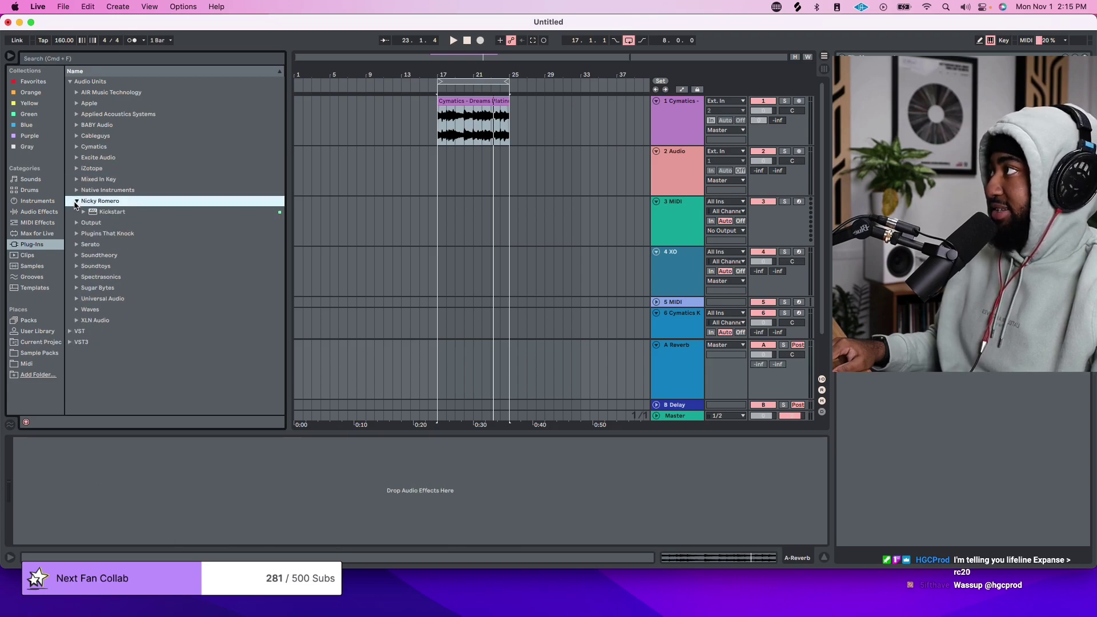
pyautogui.doubleClick(101, 212)
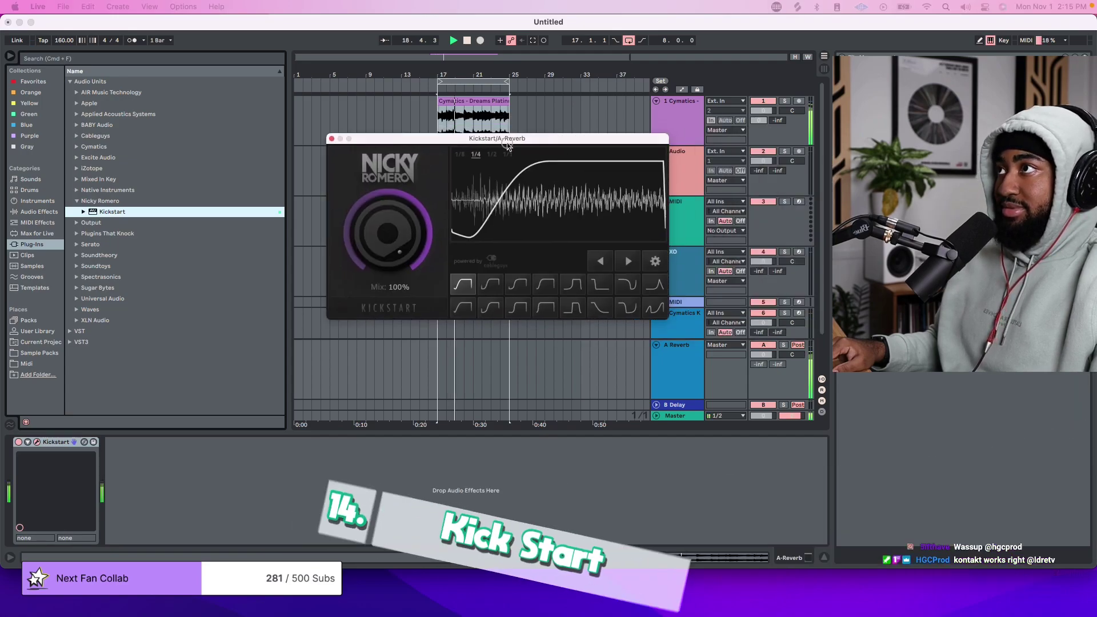
pyautogui.click(669, 131)
pyautogui.click(738, 72)
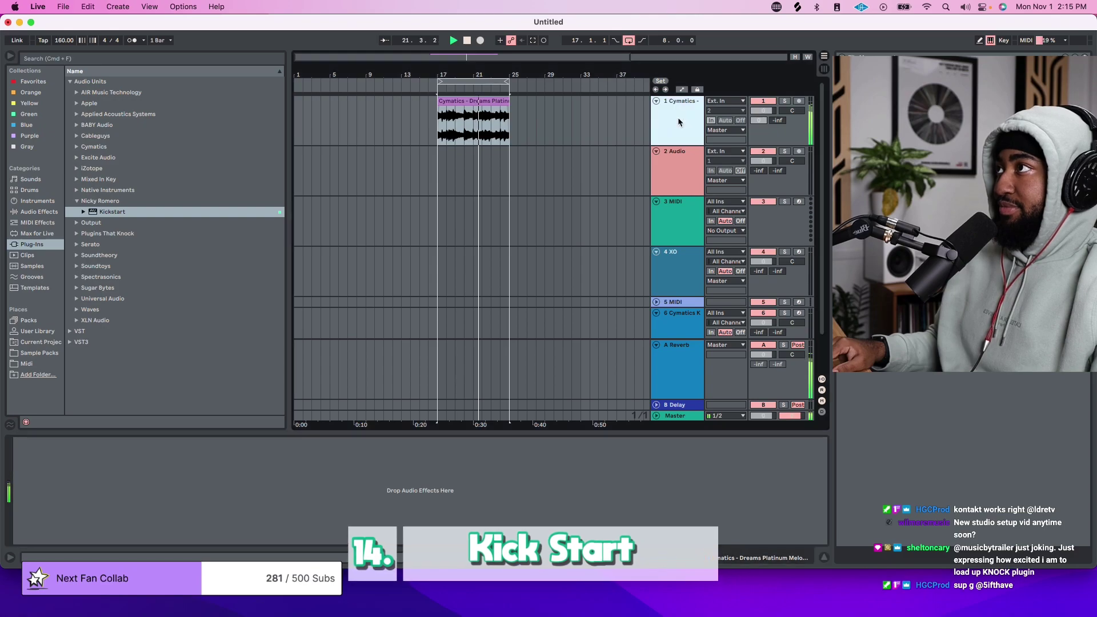
pyautogui.moveTo(101, 212); pyautogui.dragTo(550, 346)
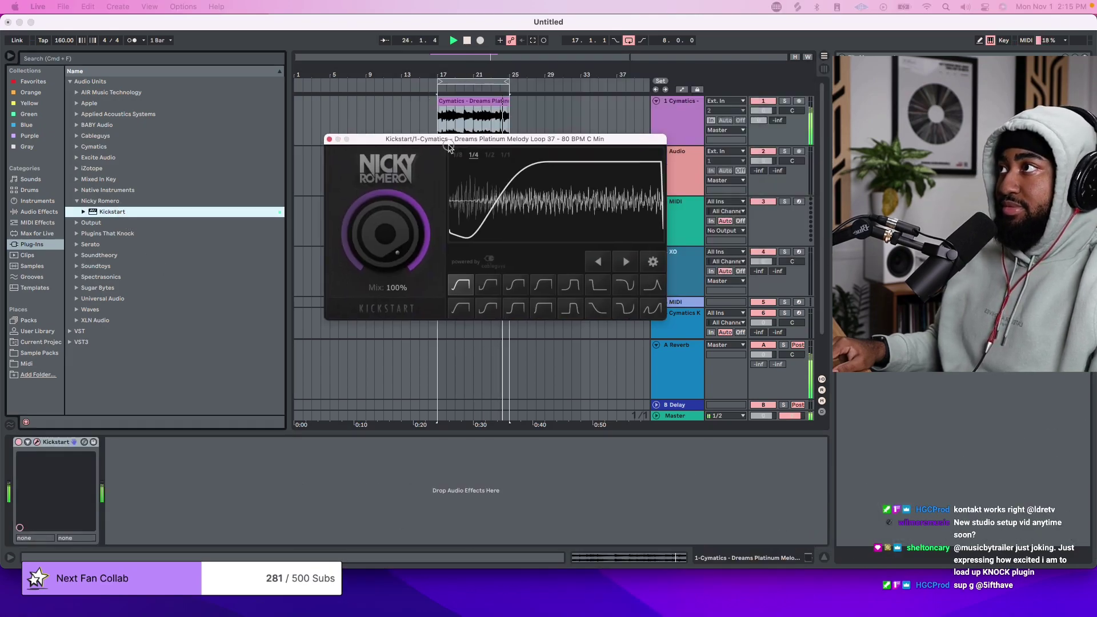
pyautogui.click(605, 295)
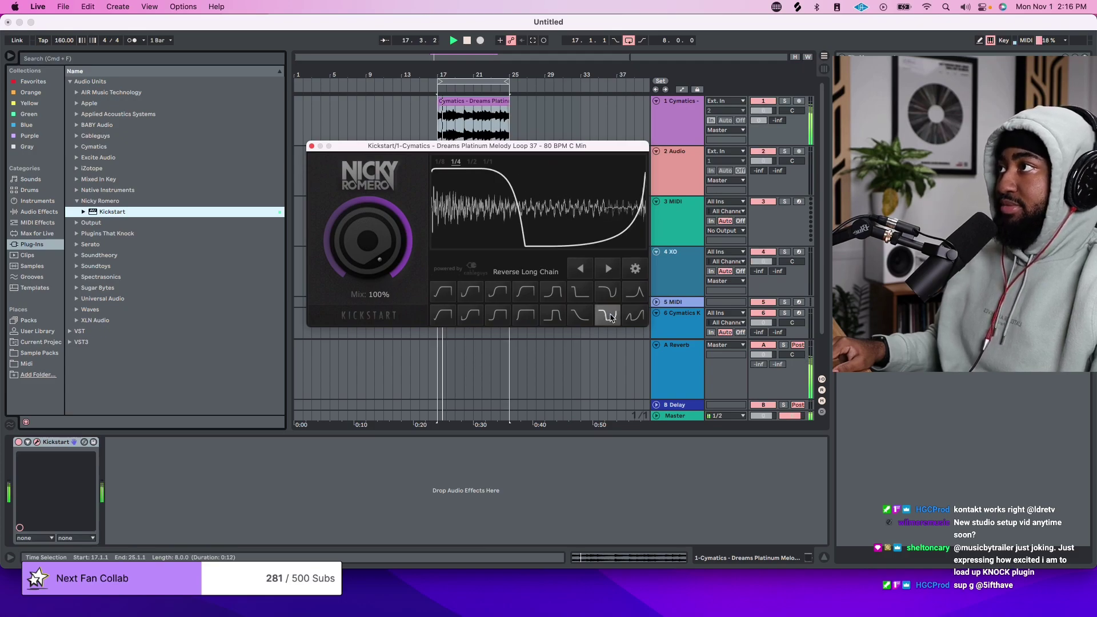
pyautogui.click(310, 147)
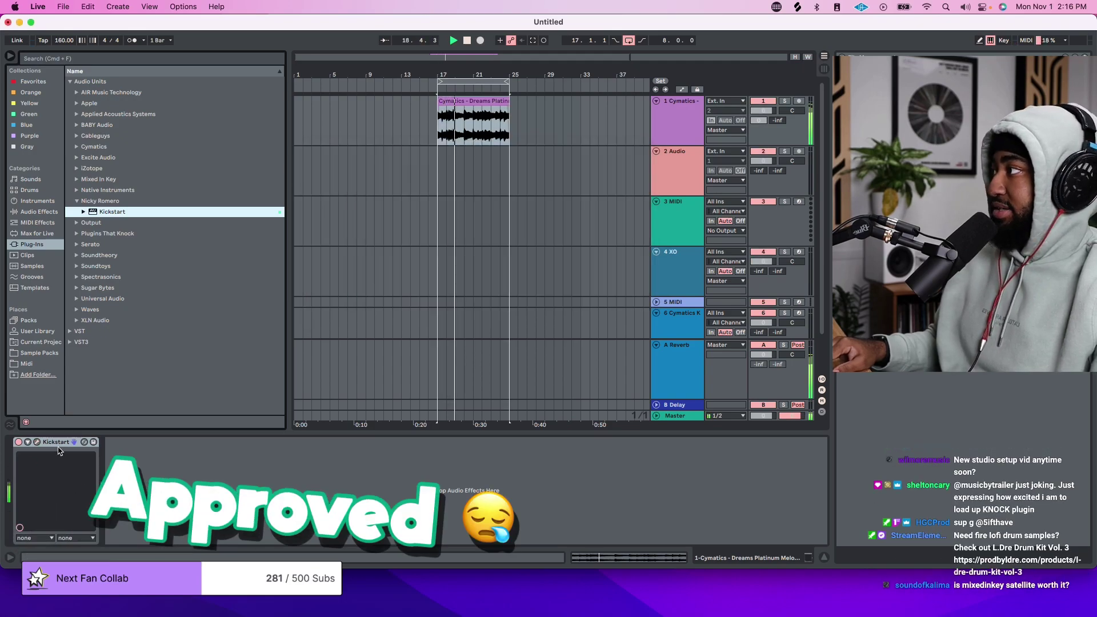
pyautogui.press('BackSpace')
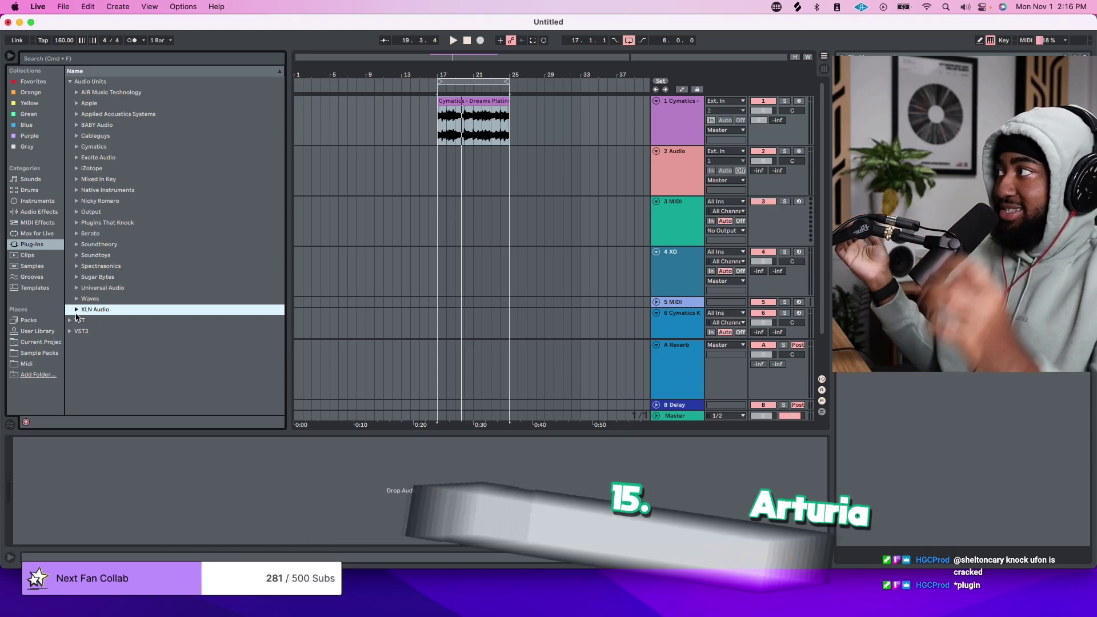
# Expand the XLN Audio folder under Audio Units in the Plug-Ins browser
pyautogui.click(76, 309)
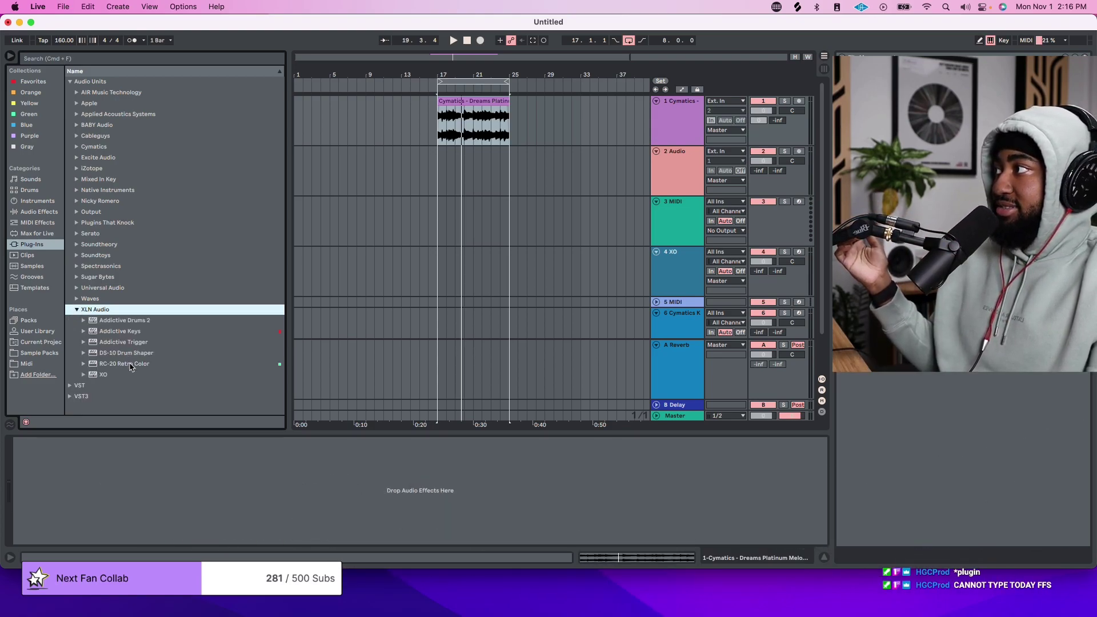